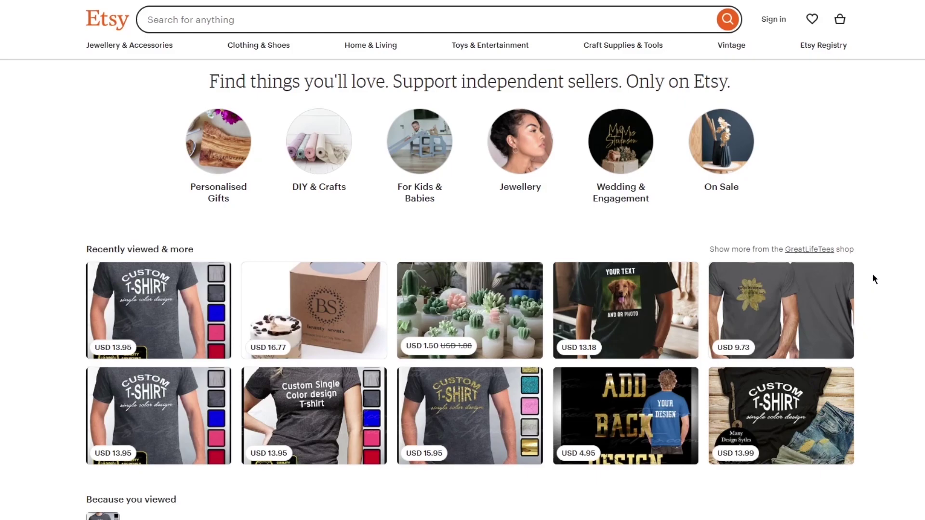
Scroll down the Etsy home page to the footer's Sell section with Affiliates & Creators
{"action": "scroll", "coordinate": [872, 275], "scroll_direction": "down", "scroll_amount": 15}
{"action": "scroll", "coordinate": [749, 260], "scroll_direction": "down", "scroll_amount": 5}
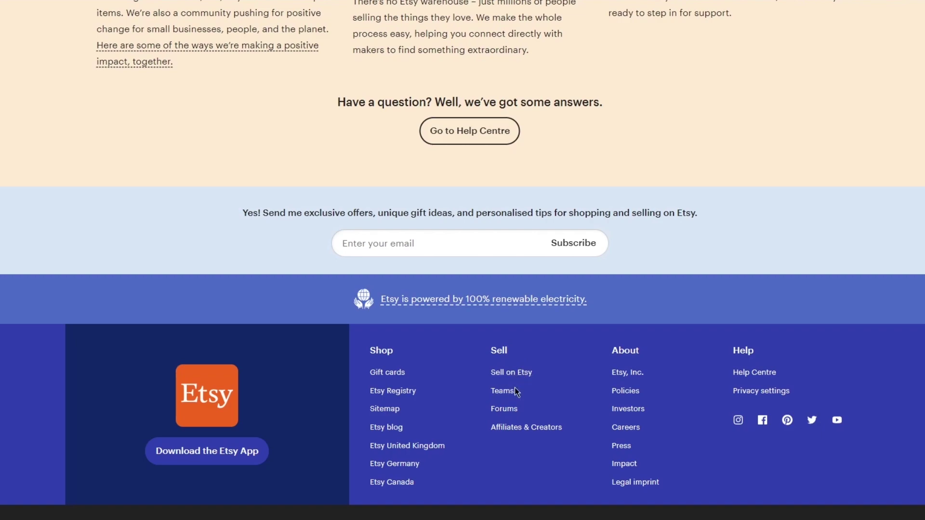
Open Etsy's Affiliates & Creators page and scroll to the Affiliate Programme's Apply Now link
{"action": "left_click", "coordinate": [522, 429]}
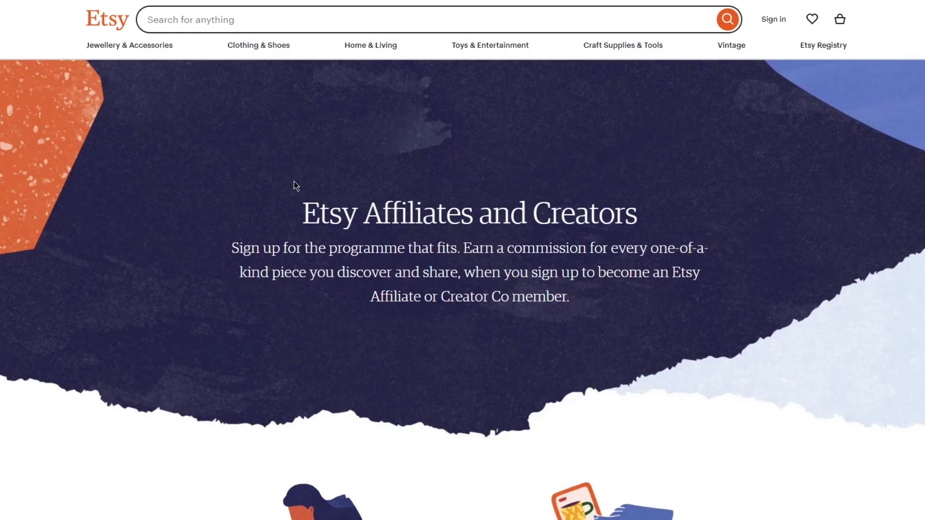
{"action": "scroll", "coordinate": [295, 185], "scroll_direction": "down", "scroll_amount": 5}
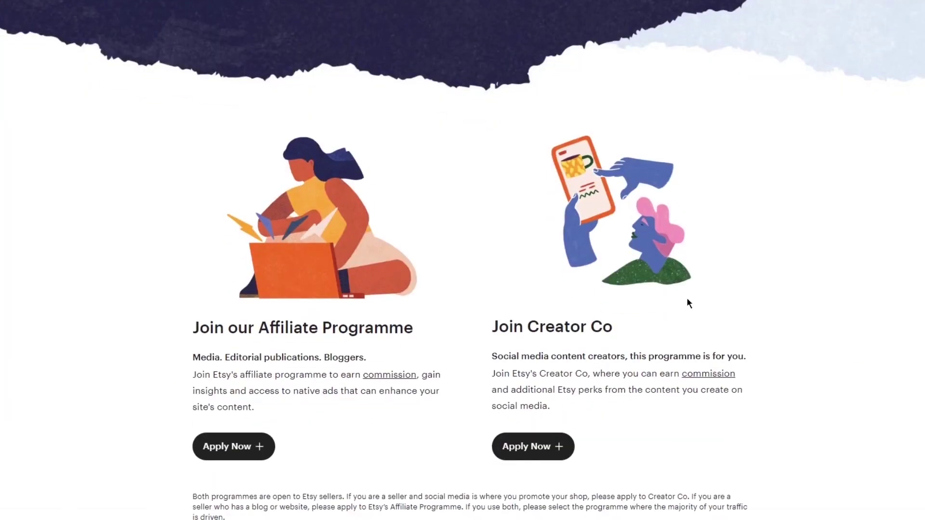
{"action": "scroll", "coordinate": [227, 281], "scroll_direction": "down", "scroll_amount": 2}
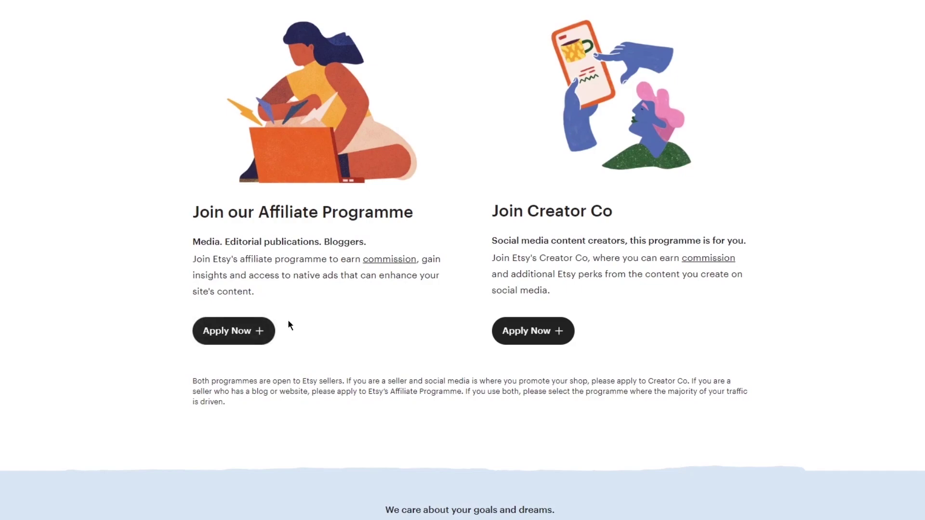
Open the Etsy ROW Affiliate Program overview on Awin and read its description and location rule
{"action": "left_click", "coordinate": [255, 326]}
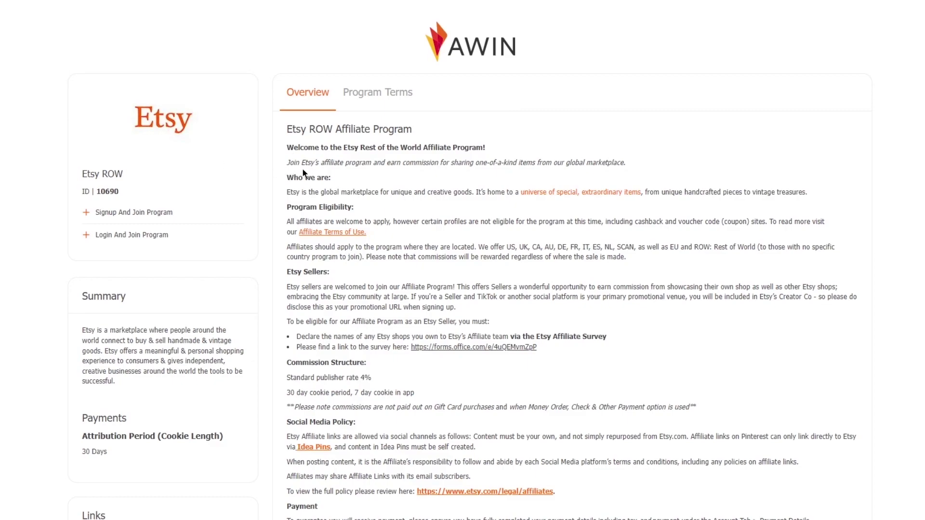
{"action": "left_click_drag", "start_coordinate": [288, 192], "coordinate": [477, 193]}
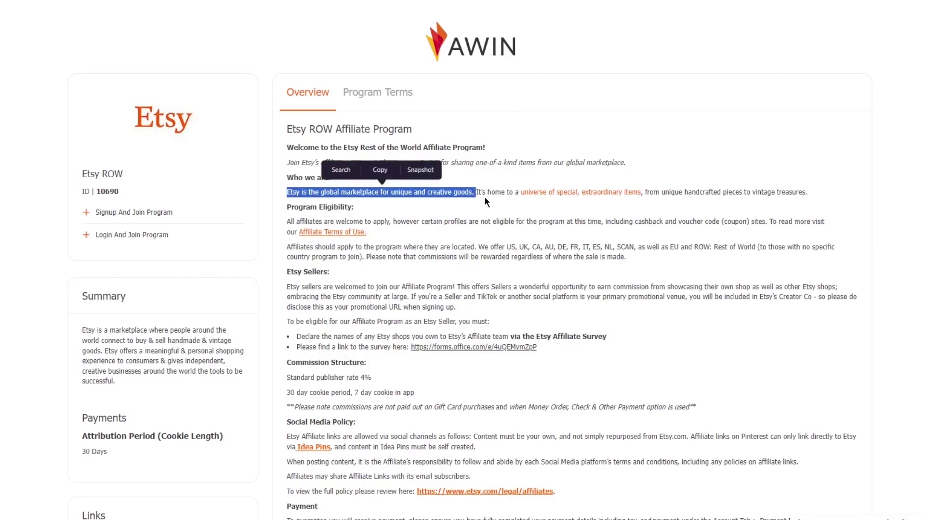
{"action": "left_click", "coordinate": [493, 210]}
{"action": "scroll", "coordinate": [315, 201], "scroll_direction": "down", "scroll_amount": 1}
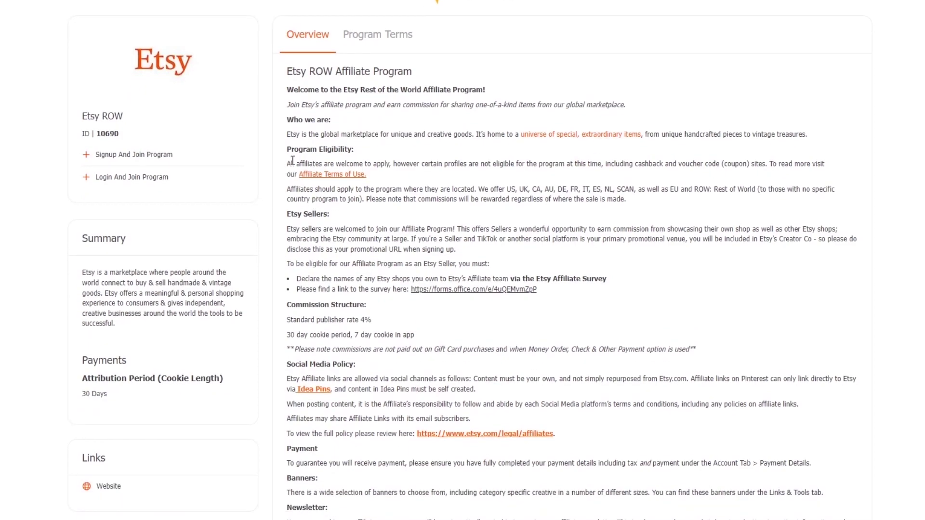
{"action": "left_click_drag", "start_coordinate": [316, 191], "coordinate": [441, 192]}
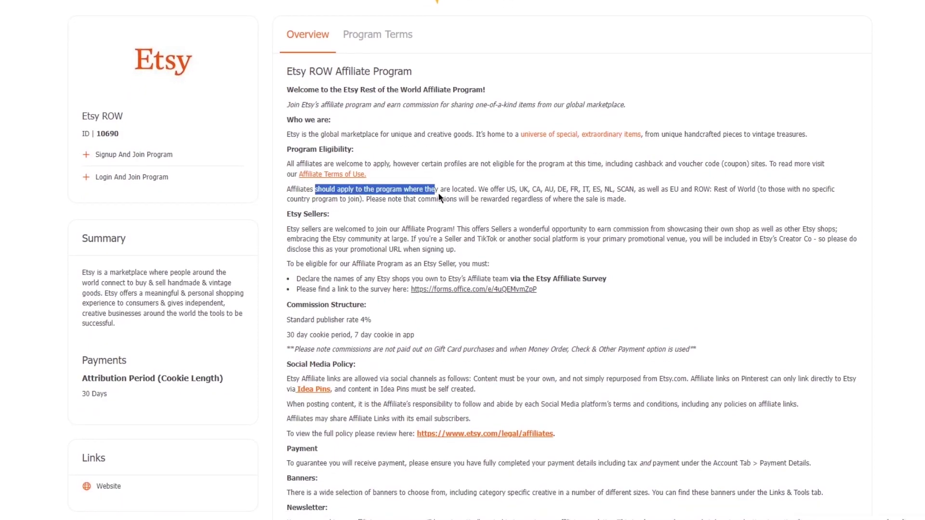
{"action": "left_click", "coordinate": [489, 188]}
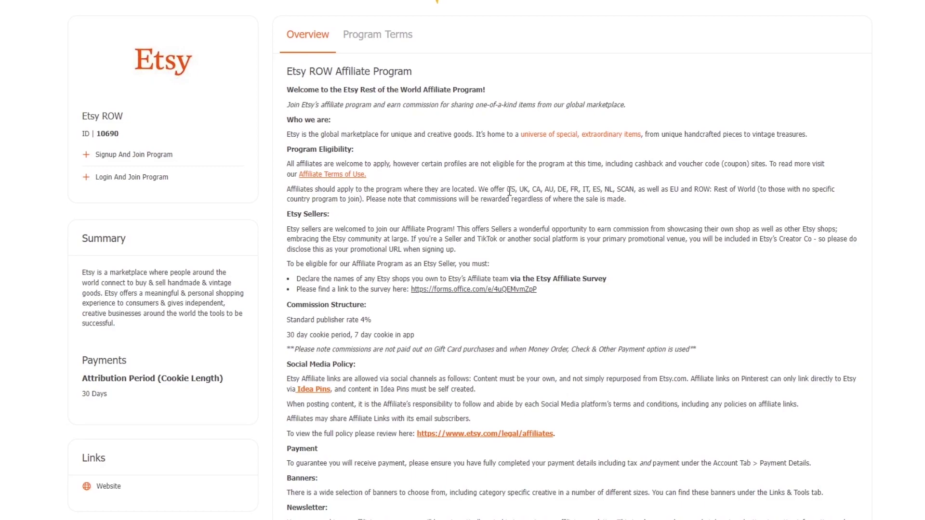
Read the offered program regions, the commission note and the Etsy seller eligibility bullets
{"action": "left_click_drag", "start_coordinate": [502, 188], "coordinate": [712, 188]}
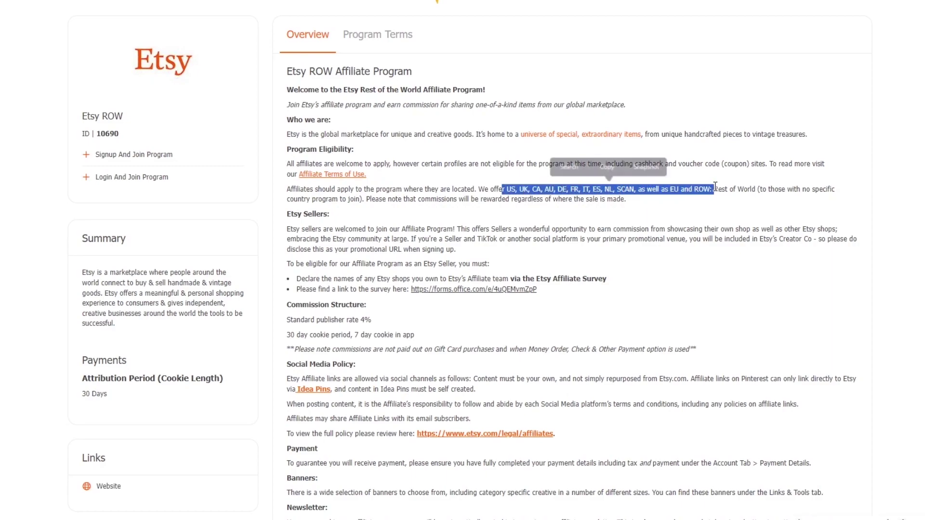
{"action": "left_click", "coordinate": [723, 198]}
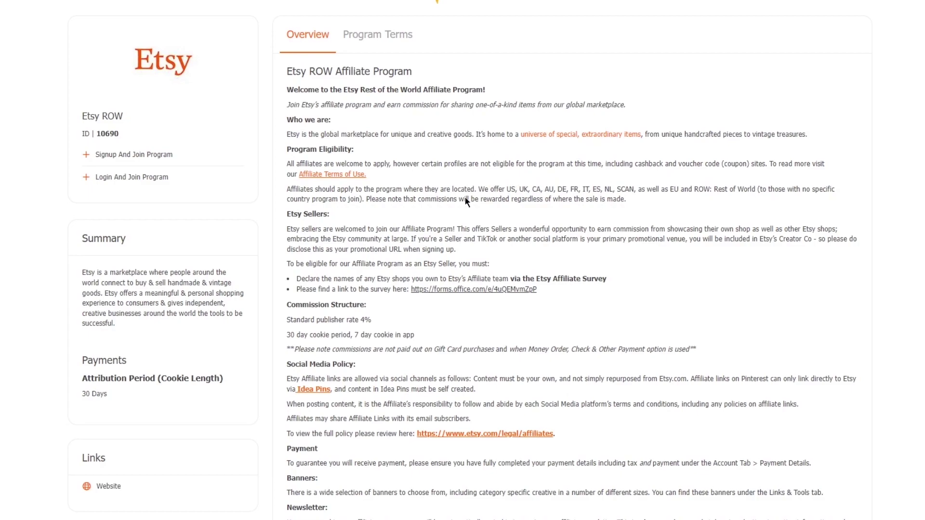
{"action": "left_click_drag", "start_coordinate": [422, 199], "coordinate": [520, 200]}
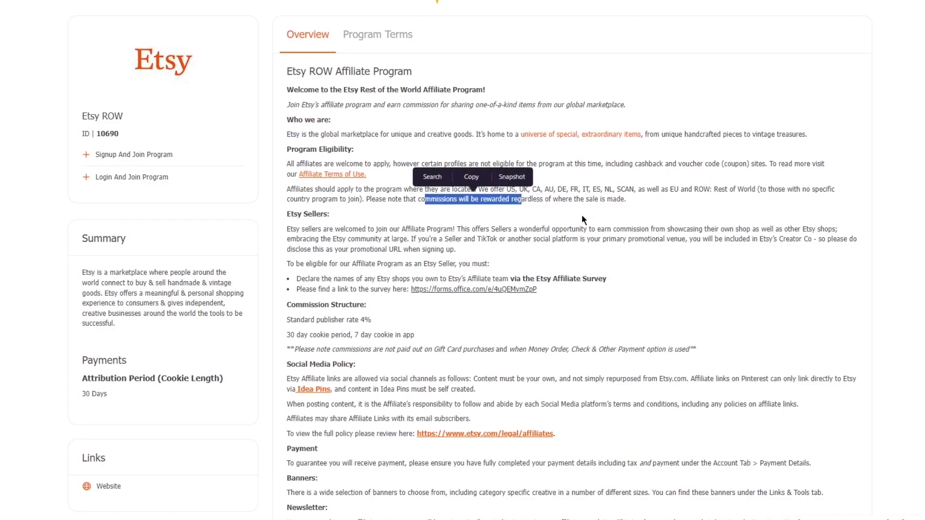
{"action": "left_click", "coordinate": [558, 209]}
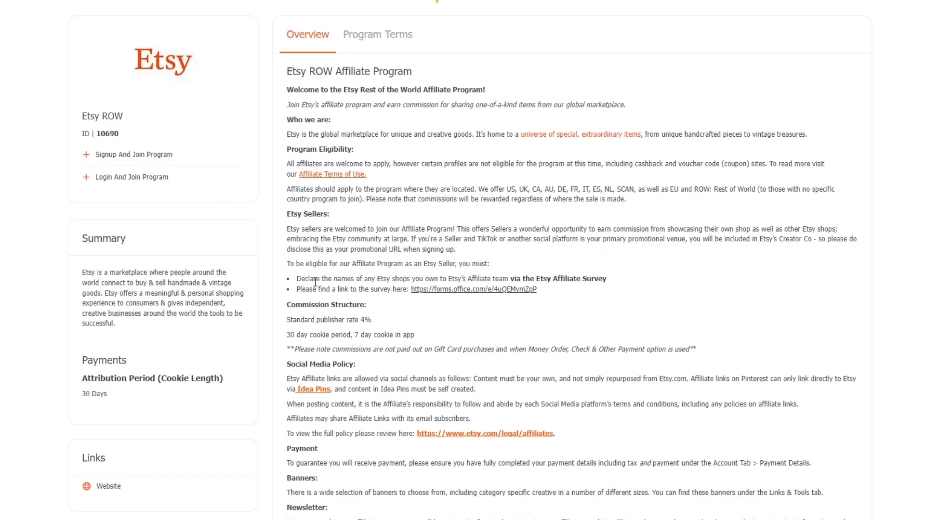
{"action": "left_click_drag", "start_coordinate": [297, 278], "coordinate": [410, 289]}
{"action": "left_click", "coordinate": [703, 250]}
Open the Etsy Affiliate Survey link in a new tab and switch to the Etsy New Publisher Questionnaire
{"action": "right_click", "coordinate": [440, 298]}
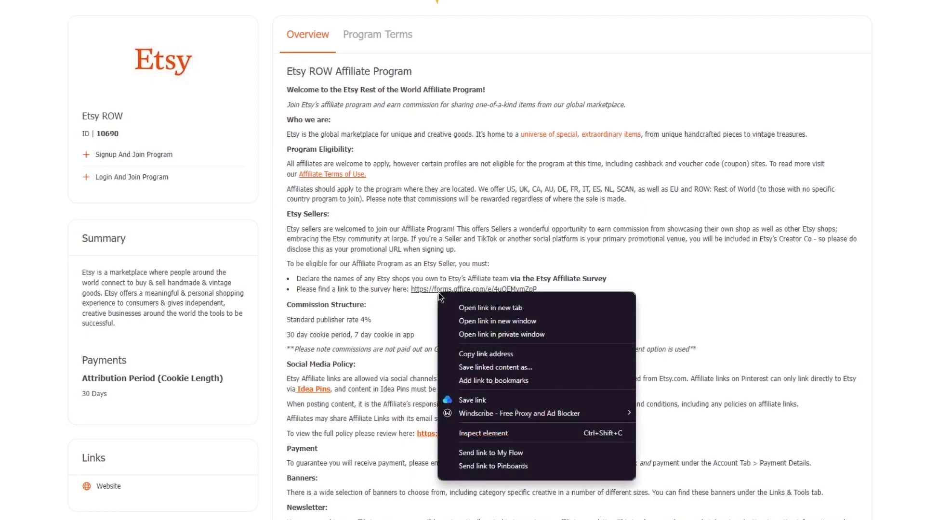
{"action": "left_click", "coordinate": [468, 305]}
{"action": "scroll", "coordinate": [652, 302], "scroll_direction": "down", "scroll_amount": 1}
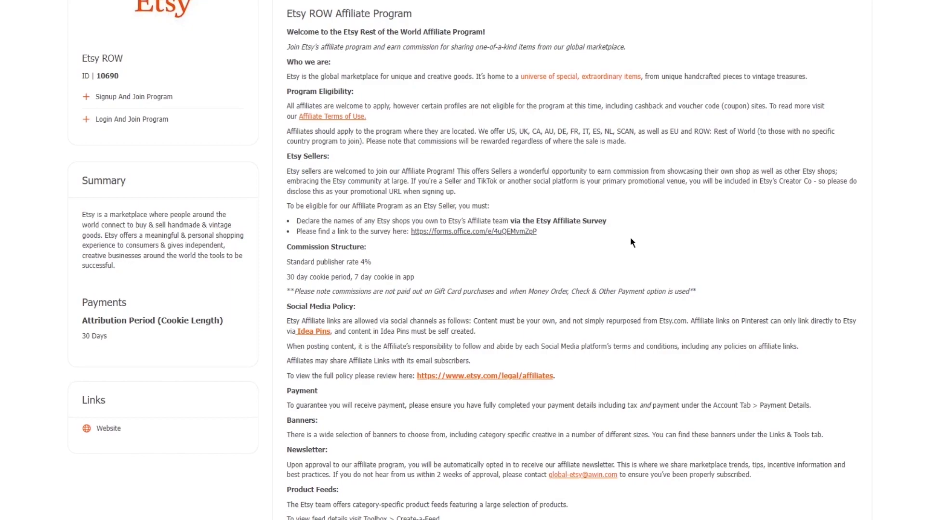
{"action": "scroll", "coordinate": [649, 253], "scroll_direction": "down", "scroll_amount": 3}
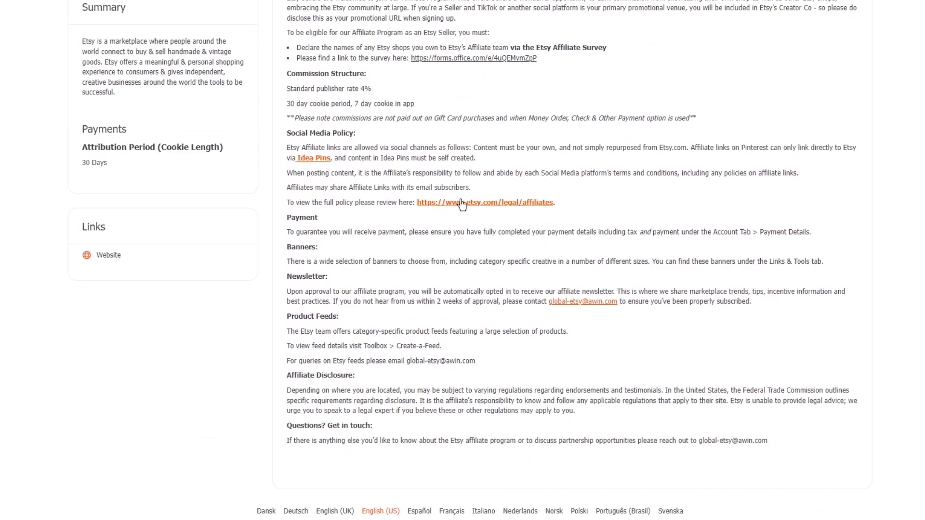
{"action": "scroll", "coordinate": [599, 191], "scroll_direction": "up", "scroll_amount": 6}
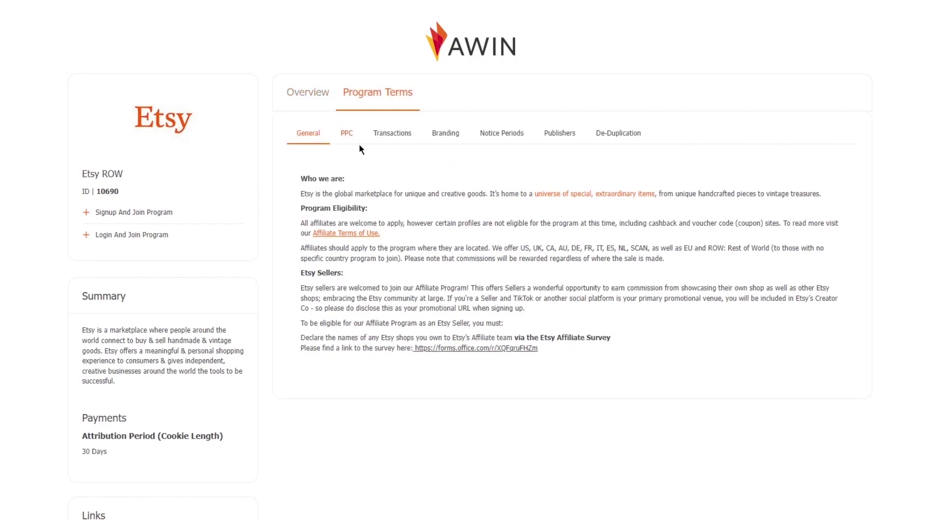
{"action": "left_click", "coordinate": [464, 349]}
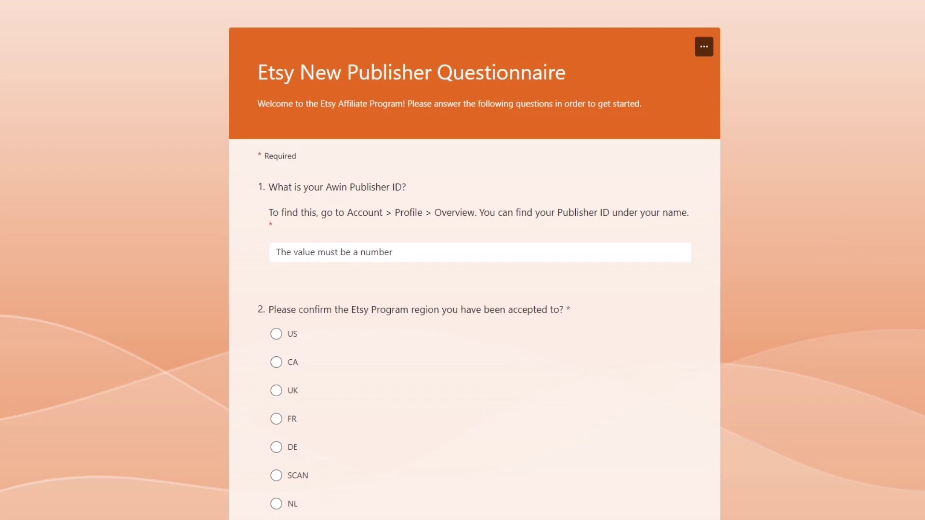
Enter the Awin Publisher ID and choose ROW as the program region
{"action": "left_click", "coordinate": [356, 258]}
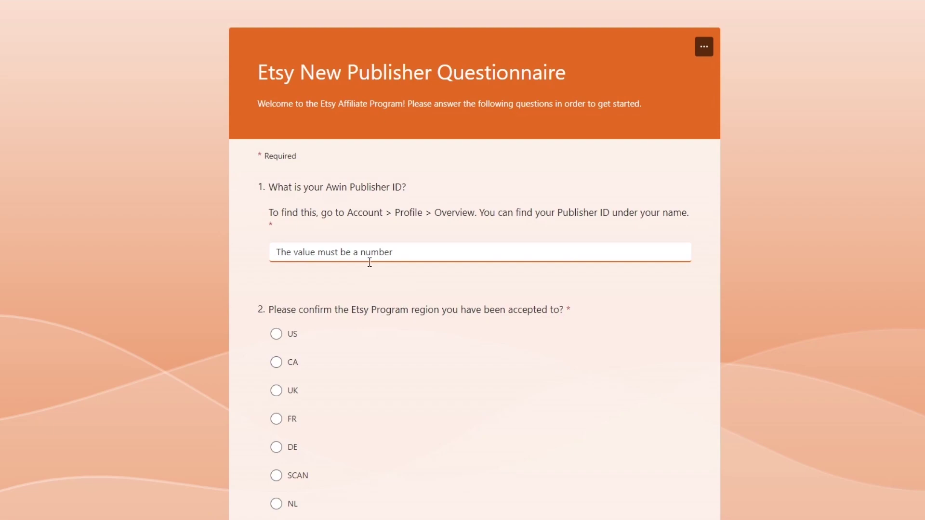
{"action": "type", "text": "898"}
{"action": "left_click", "coordinate": [501, 313]}
{"action": "scroll", "coordinate": [391, 294], "scroll_direction": "down", "scroll_amount": 3}
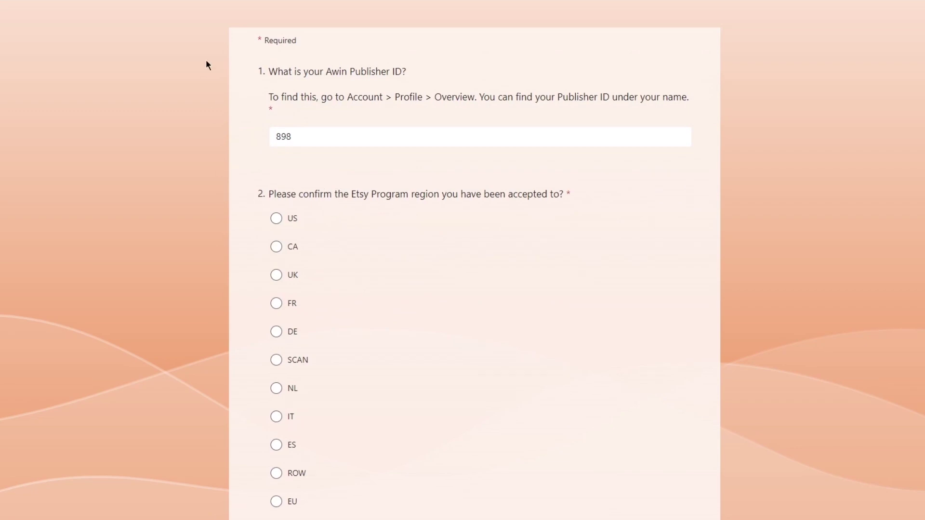
{"action": "scroll", "coordinate": [333, 202], "scroll_direction": "down", "scroll_amount": 1}
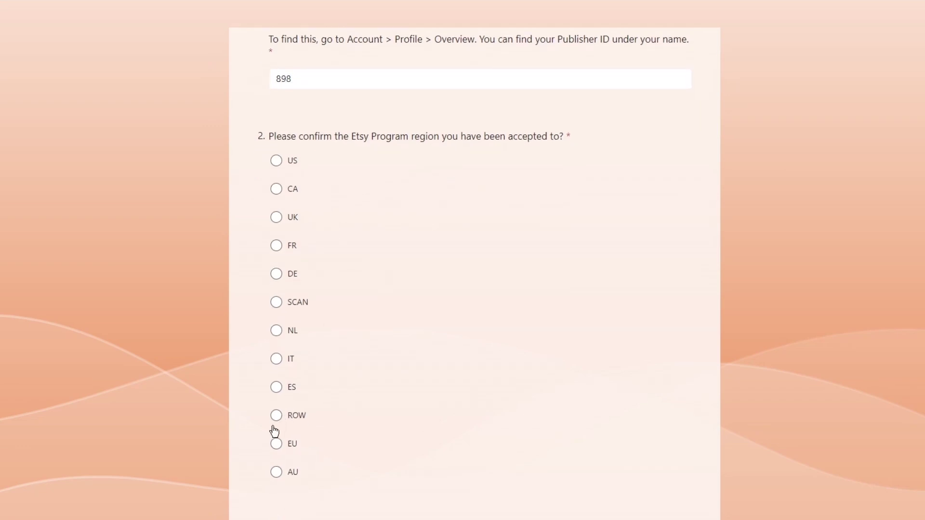
{"action": "left_click", "coordinate": [275, 416]}
Paste the contact e-mail address into question 3
{"action": "scroll", "coordinate": [432, 302], "scroll_direction": "down", "scroll_amount": 5}
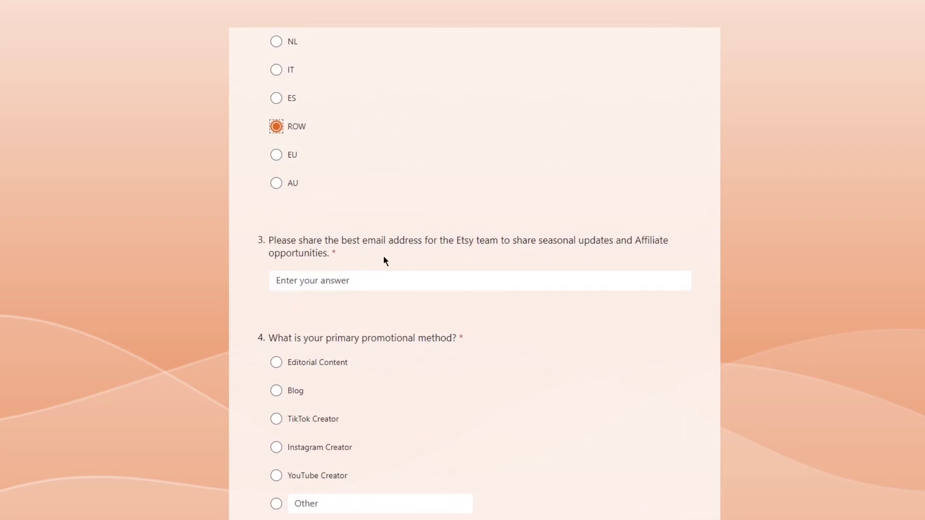
{"action": "left_click", "coordinate": [385, 277]}
{"action": "left_click", "coordinate": [479, 288]}
{"action": "right_click", "coordinate": [450, 280]}
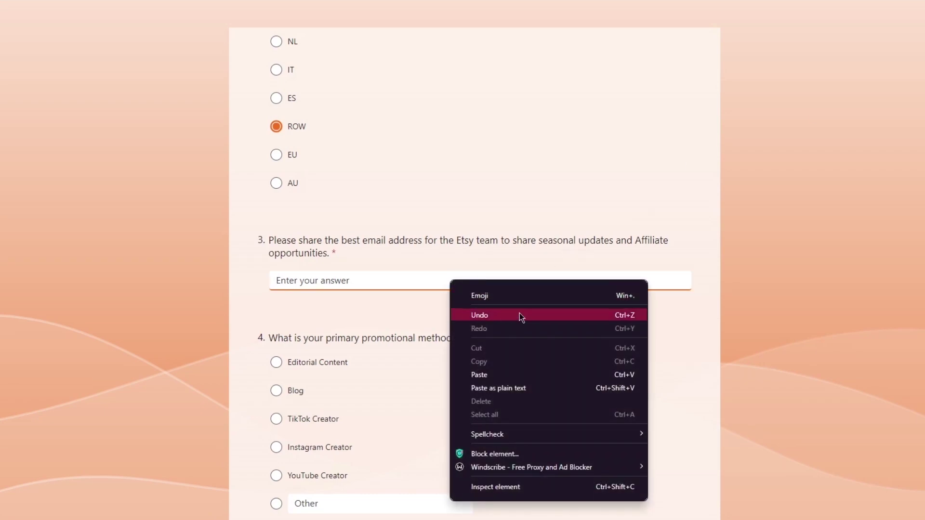
{"action": "left_click", "coordinate": [503, 375]}
{"action": "left_click", "coordinate": [473, 298]}
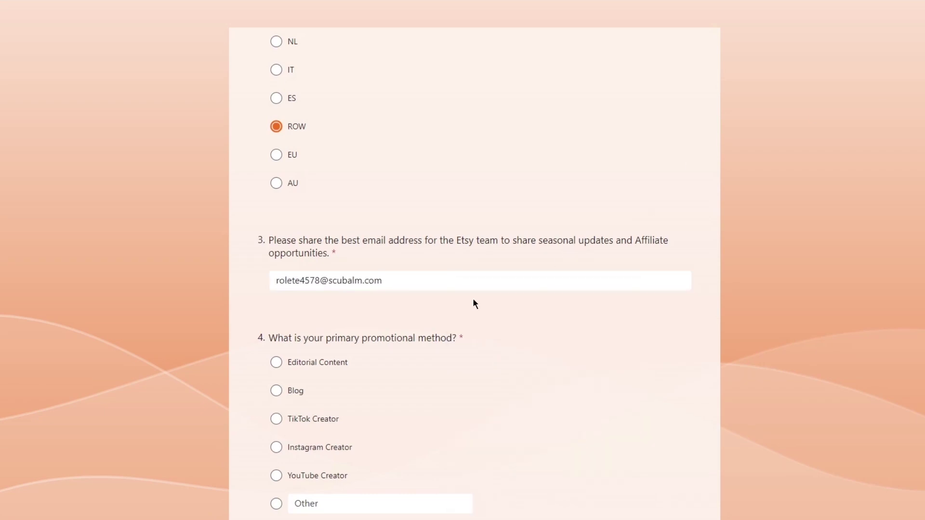
{"action": "scroll", "coordinate": [479, 300], "scroll_direction": "down", "scroll_amount": 2}
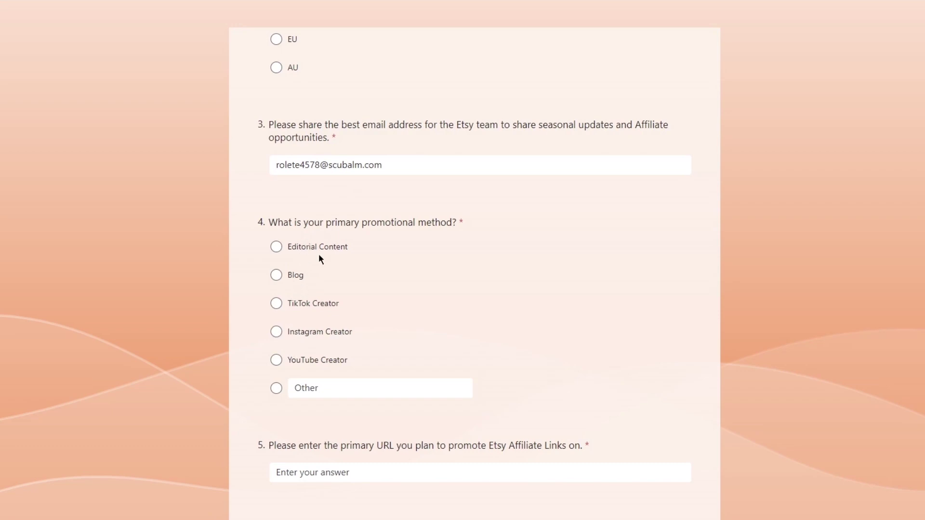
Choose Instagram Creator as the primary promotional method
{"action": "left_click", "coordinate": [290, 309]}
{"action": "left_click", "coordinate": [289, 329]}
{"action": "left_click", "coordinate": [299, 304]}
{"action": "left_click", "coordinate": [306, 329]}
{"action": "scroll", "coordinate": [354, 383], "scroll_direction": "down", "scroll_amount": 3}
{"action": "left_click", "coordinate": [418, 308]}
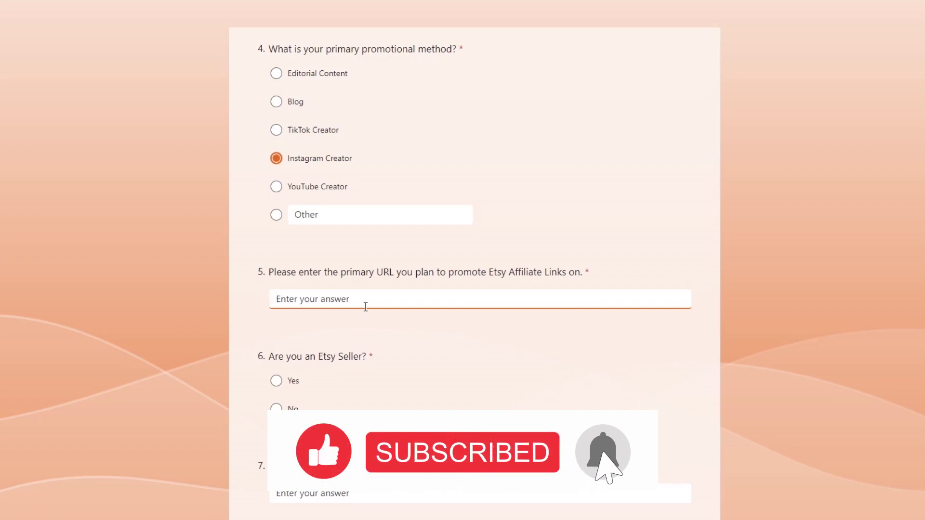
Paste the YouTube channel URL into question 5 from clipboard history
{"action": "key", "text": "super+v"}
{"action": "scroll", "coordinate": [358, 391], "scroll_direction": "down", "scroll_amount": 5}
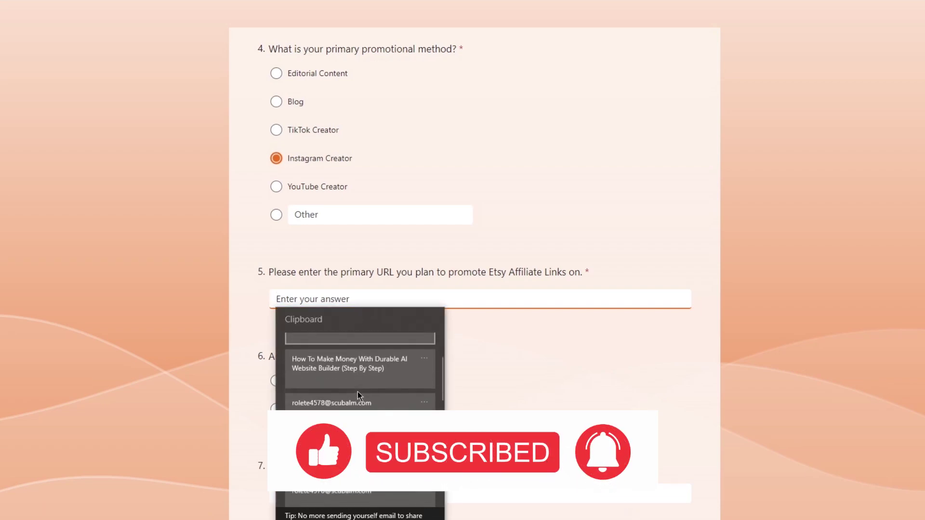
{"action": "scroll", "coordinate": [400, 414], "scroll_direction": "down", "scroll_amount": 2}
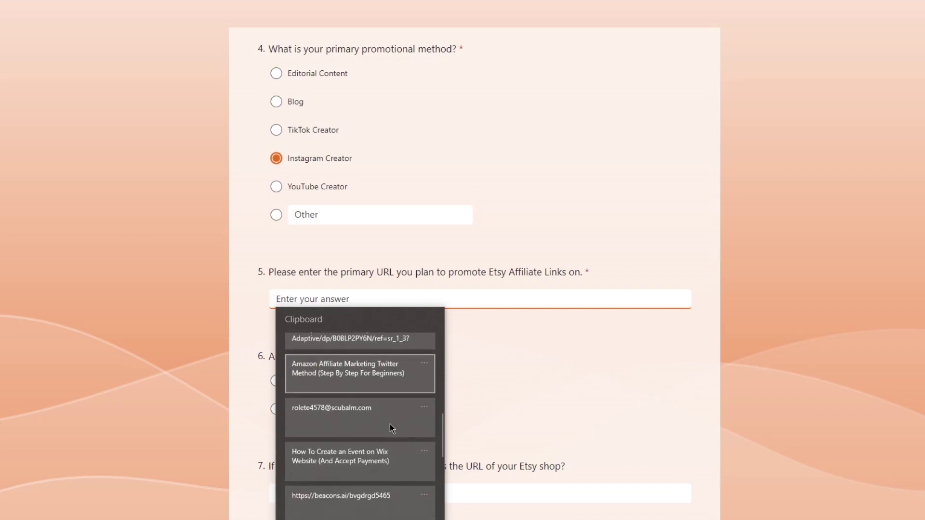
{"action": "scroll", "coordinate": [389, 424], "scroll_direction": "down", "scroll_amount": 3}
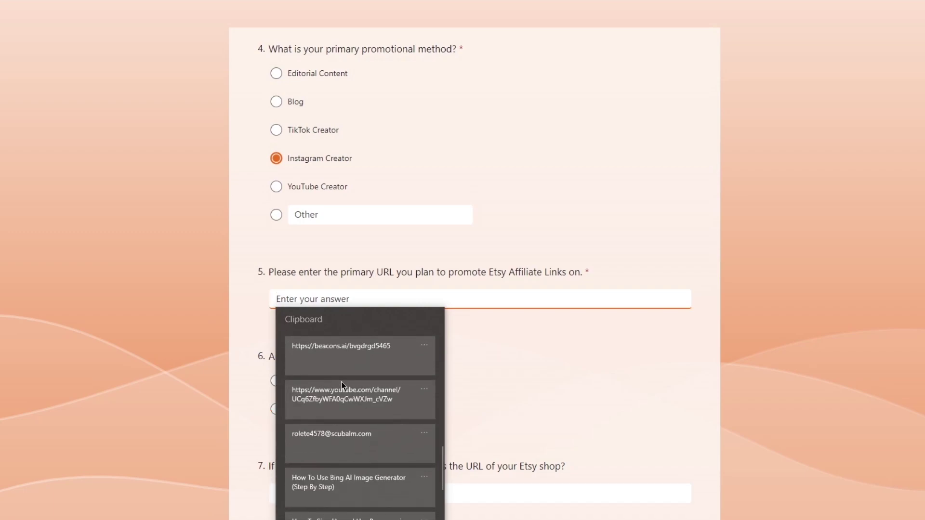
{"action": "left_click", "coordinate": [341, 382]}
{"action": "left_click", "coordinate": [475, 310]}
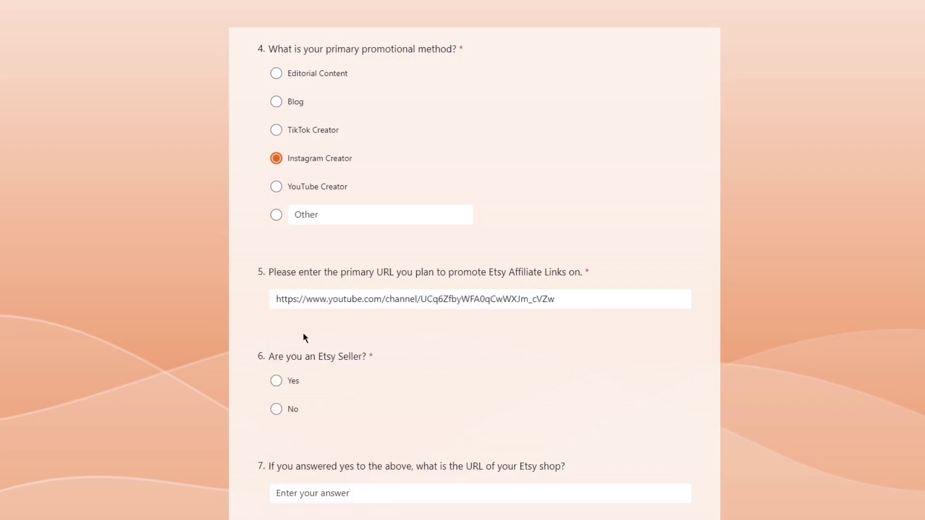
Answer No to being an Etsy seller, leaving the shop URL question blank
{"action": "scroll", "coordinate": [302, 333], "scroll_direction": "down", "scroll_amount": 2}
{"action": "left_click", "coordinate": [275, 293]}
{"action": "left_click", "coordinate": [276, 266]}
{"action": "left_click", "coordinate": [276, 293]}
{"action": "left_click", "coordinate": [276, 268]}
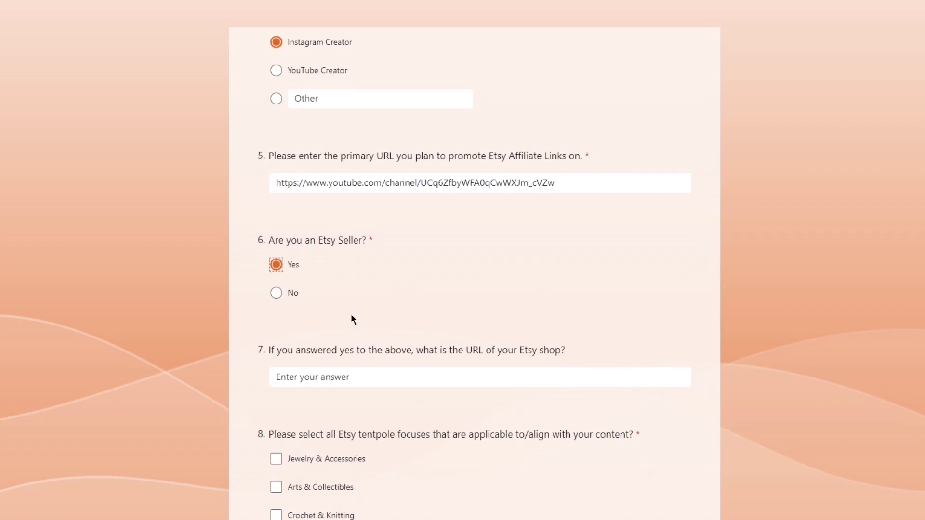
{"action": "scroll", "coordinate": [351, 314], "scroll_direction": "down", "scroll_amount": 1}
{"action": "left_click", "coordinate": [346, 320]}
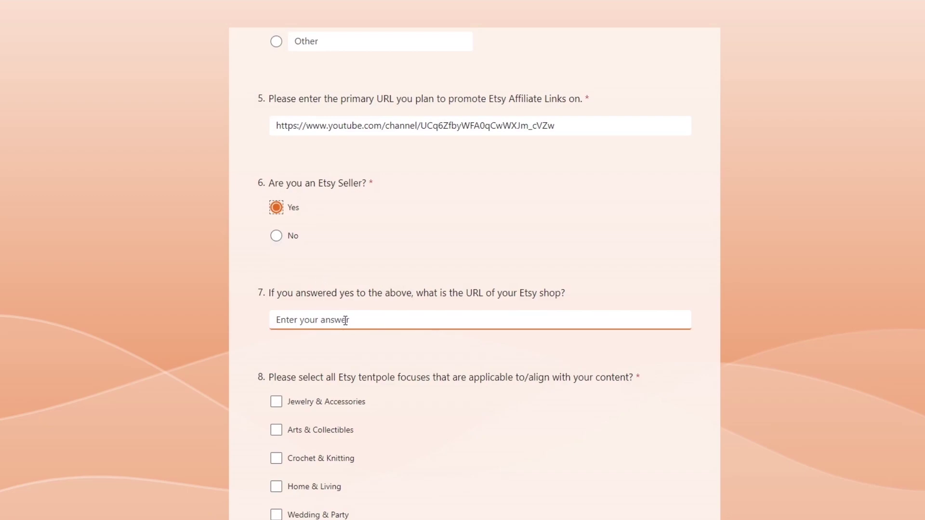
{"action": "left_click", "coordinate": [277, 236]}
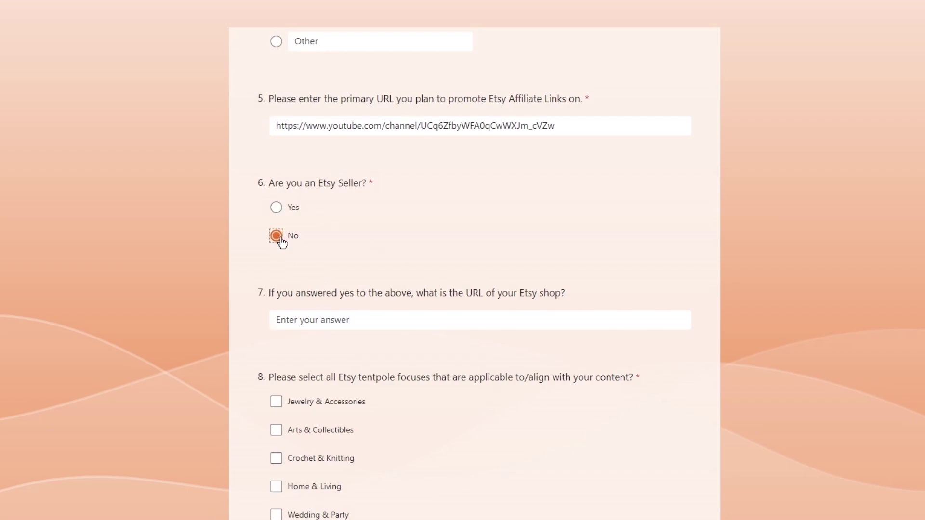
{"action": "scroll", "coordinate": [366, 320], "scroll_direction": "down", "scroll_amount": 3}
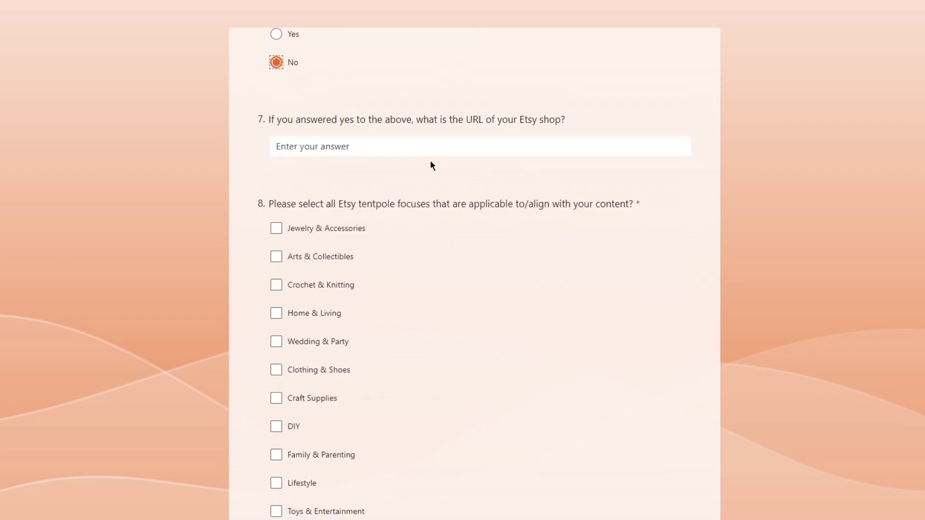
{"action": "scroll", "coordinate": [434, 168], "scroll_direction": "down", "scroll_amount": 2}
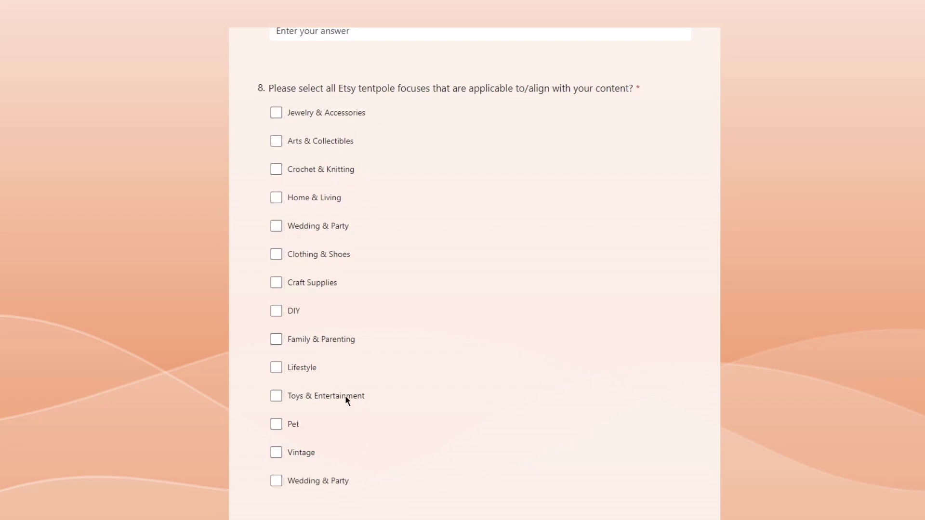
Tick Toys & Entertainment, Jewelry & Accessories, Home & Living and Clothing & Shoes; answer Yes to Affiliate of the Quarter
{"action": "left_click", "coordinate": [294, 393]}
{"action": "left_click", "coordinate": [300, 118]}
{"action": "left_click", "coordinate": [299, 200]}
{"action": "left_click", "coordinate": [278, 256]}
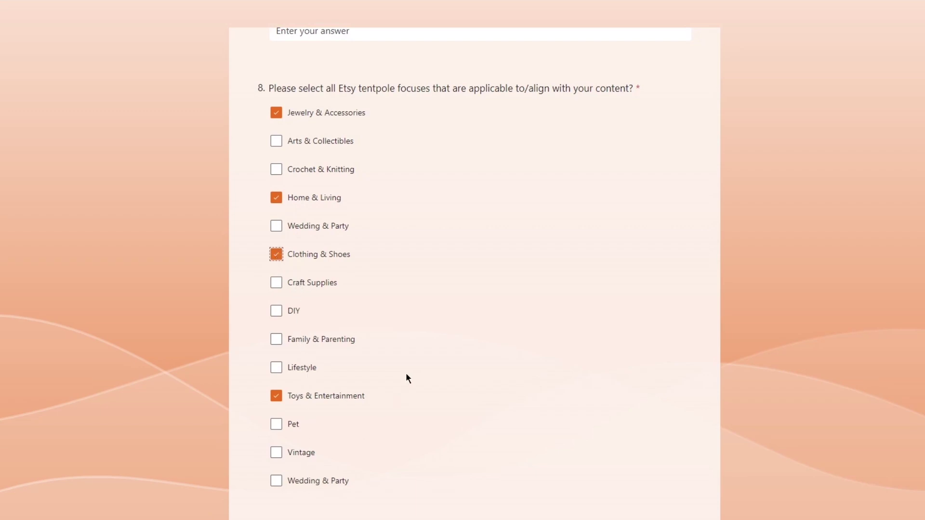
{"action": "scroll", "coordinate": [406, 376], "scroll_direction": "down", "scroll_amount": 5}
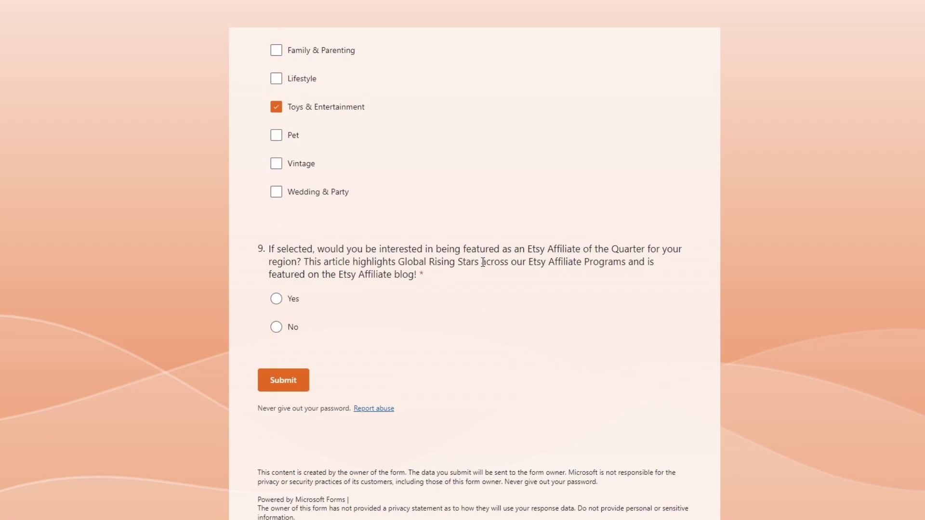
{"action": "left_click", "coordinate": [273, 300]}
Submit the completed Etsy New Publisher Questionnaire form
{"action": "left_click", "coordinate": [283, 380]}
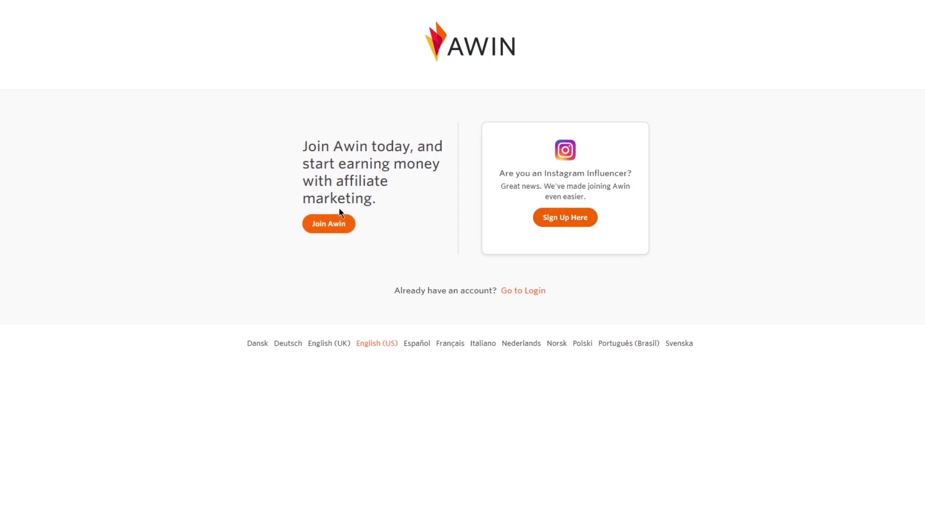
Start the Awin publisher sign-up and enter 'fiujkiygfig' as the company name
{"action": "left_click", "coordinate": [341, 225]}
{"action": "scroll", "coordinate": [341, 196], "scroll_direction": "down", "scroll_amount": 4}
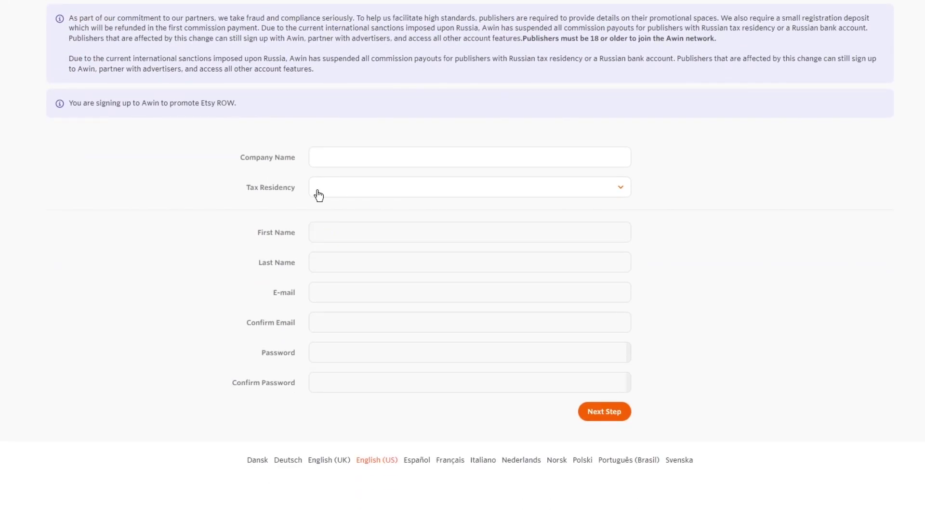
{"action": "left_click", "coordinate": [327, 157]}
{"action": "type", "text": "fiujkiygfig"}
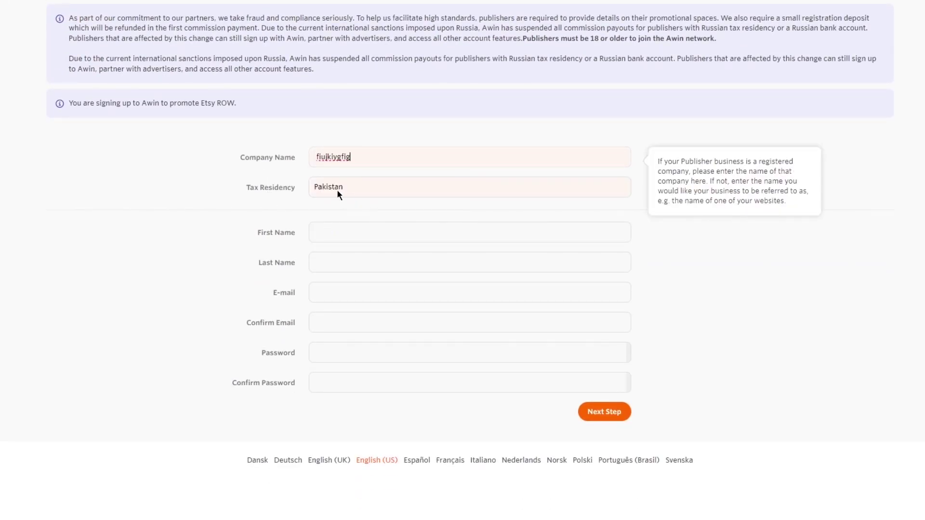
Fill the company, first name and last name fields from a saved autofill entry
{"action": "scroll", "coordinate": [744, 240], "scroll_direction": "down", "scroll_amount": 1}
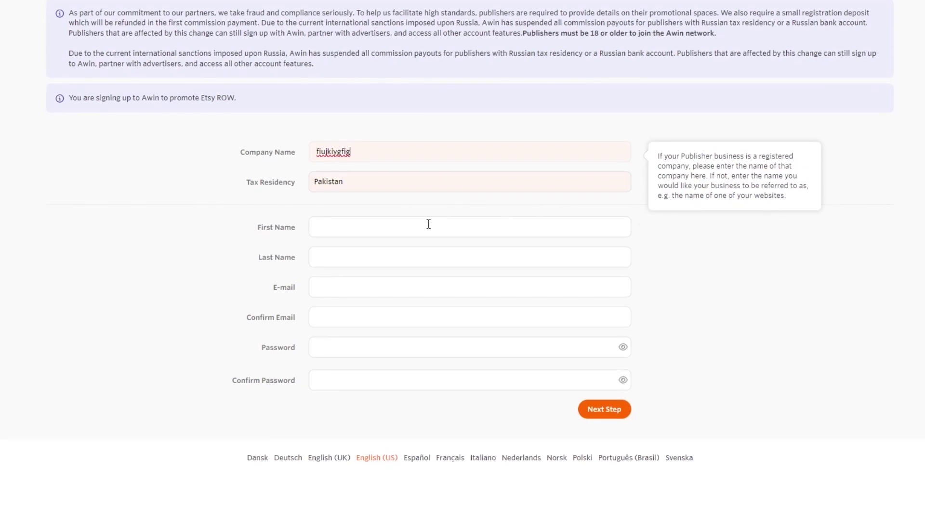
{"action": "left_click", "coordinate": [429, 224]}
{"action": "left_click", "coordinate": [412, 268]}
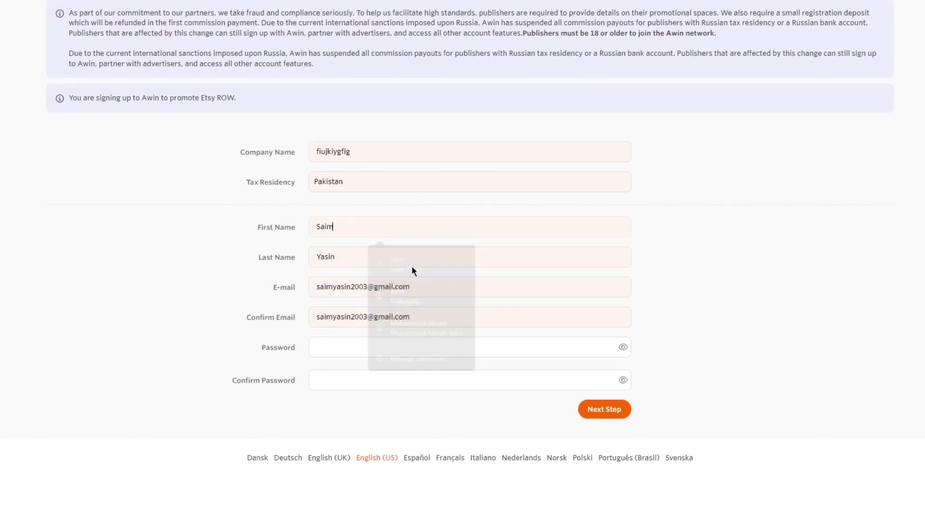
{"action": "left_click", "coordinate": [368, 351]}
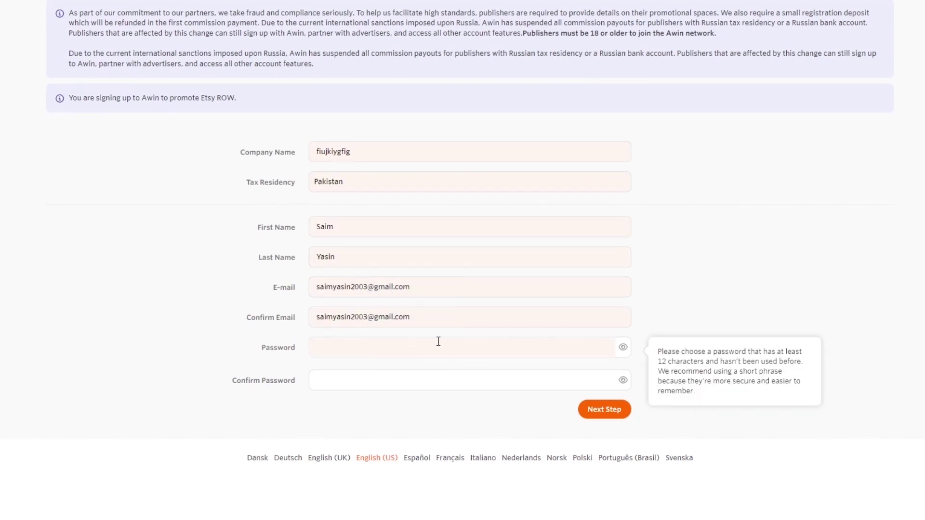
{"action": "left_click", "coordinate": [372, 233]}
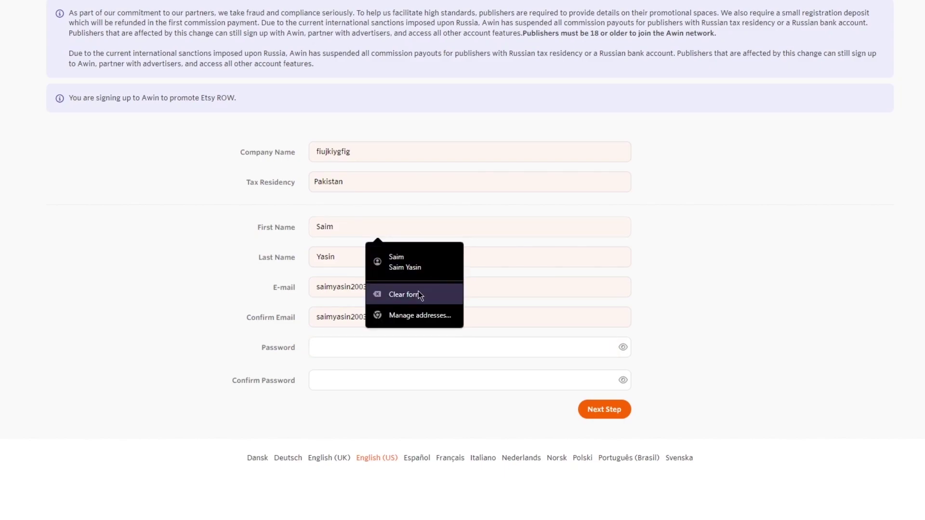
{"action": "left_click", "coordinate": [418, 293]}
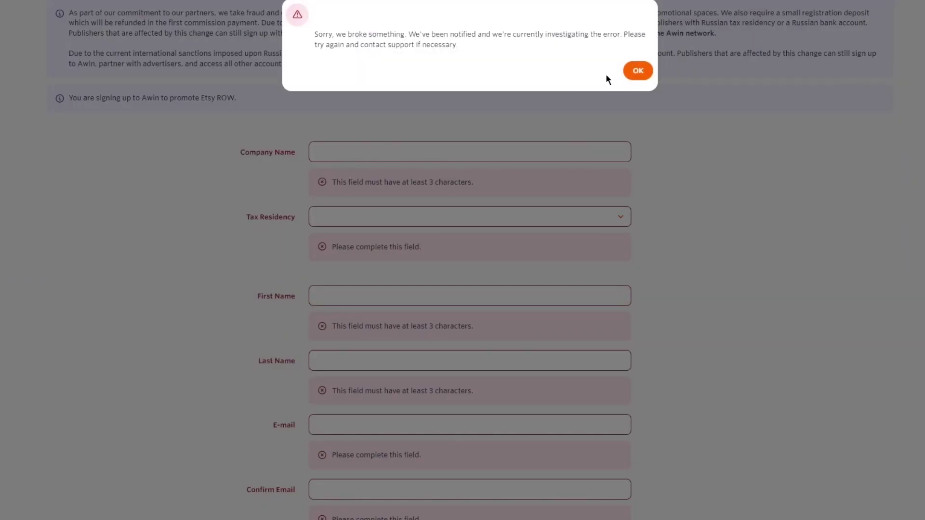
{"action": "left_click", "coordinate": [638, 70]}
{"action": "left_click", "coordinate": [442, 149]}
{"action": "left_click", "coordinate": [409, 186]}
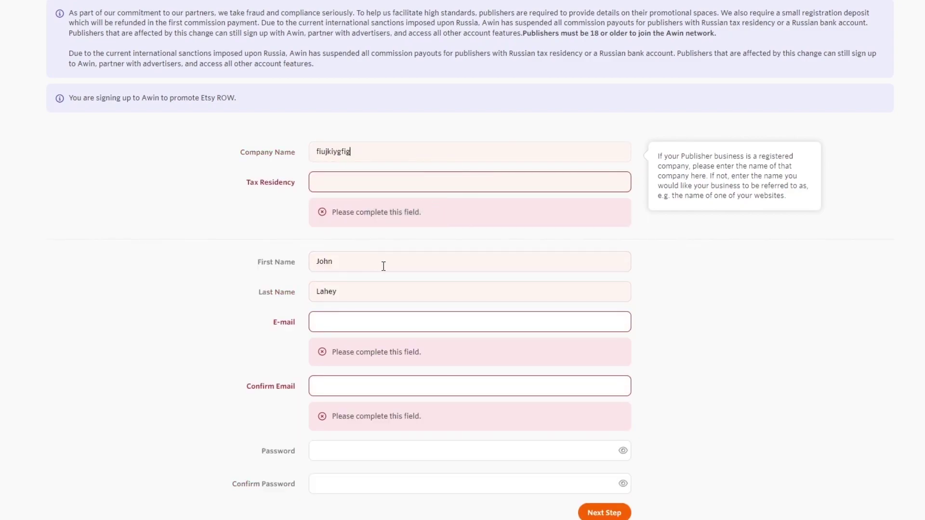
{"action": "scroll", "coordinate": [380, 265], "scroll_direction": "down", "scroll_amount": 1}
Enter the saved e-mail address in the E-mail field from clipboard history
{"action": "left_click", "coordinate": [382, 261]}
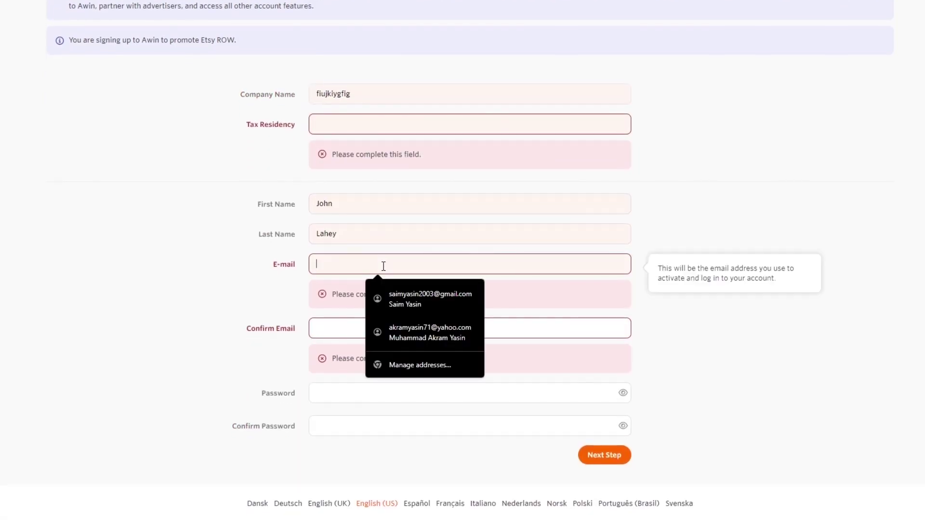
{"action": "right_click", "coordinate": [461, 266]}
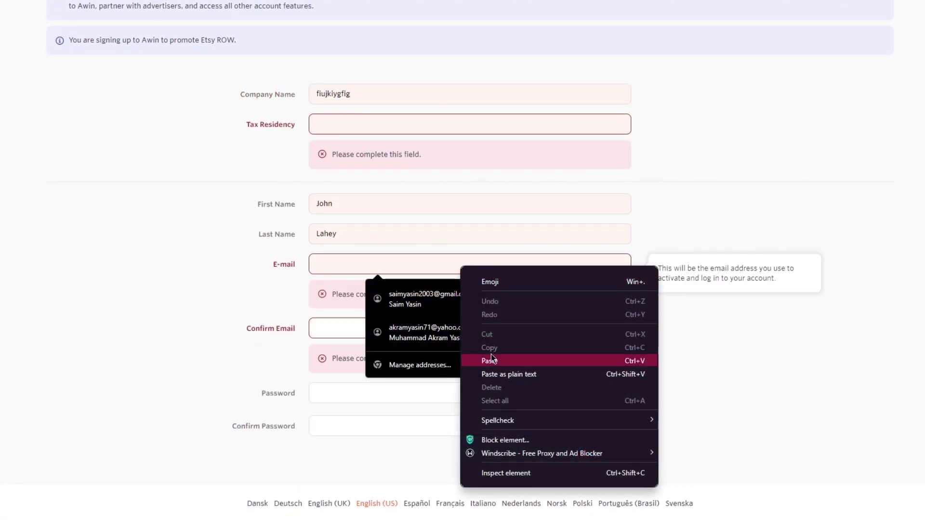
{"action": "left_click", "coordinate": [491, 357]}
{"action": "key", "text": "ctrl+a"}
{"action": "key", "text": "BackSpace"}
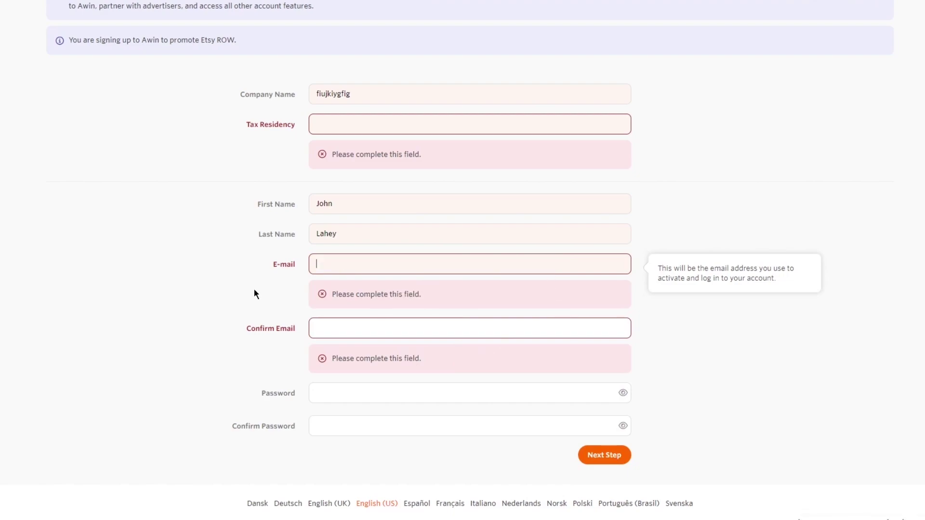
{"action": "key", "text": "super+v"}
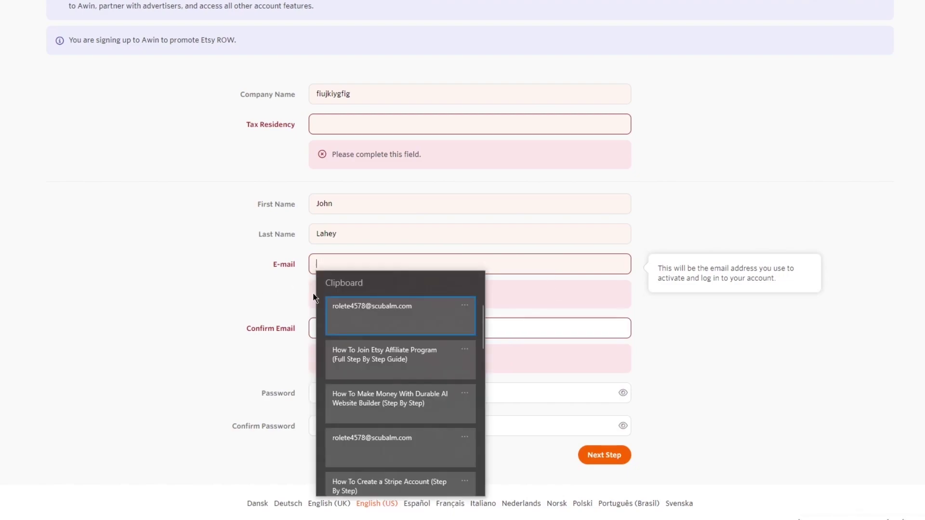
{"action": "left_click", "coordinate": [336, 306]}
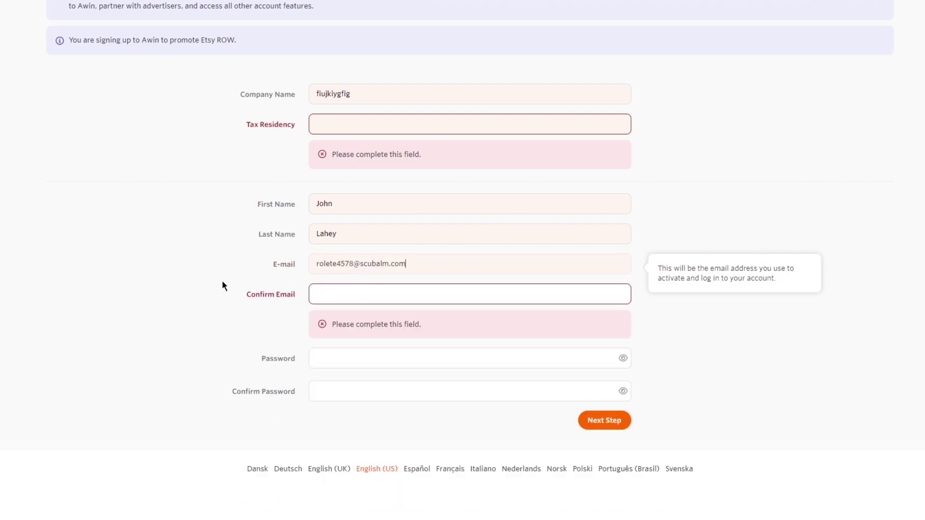
Type the matching e-mail address into the Confirm Email field
{"action": "left_click", "coordinate": [349, 302]}
{"action": "key", "text": "super+v"}
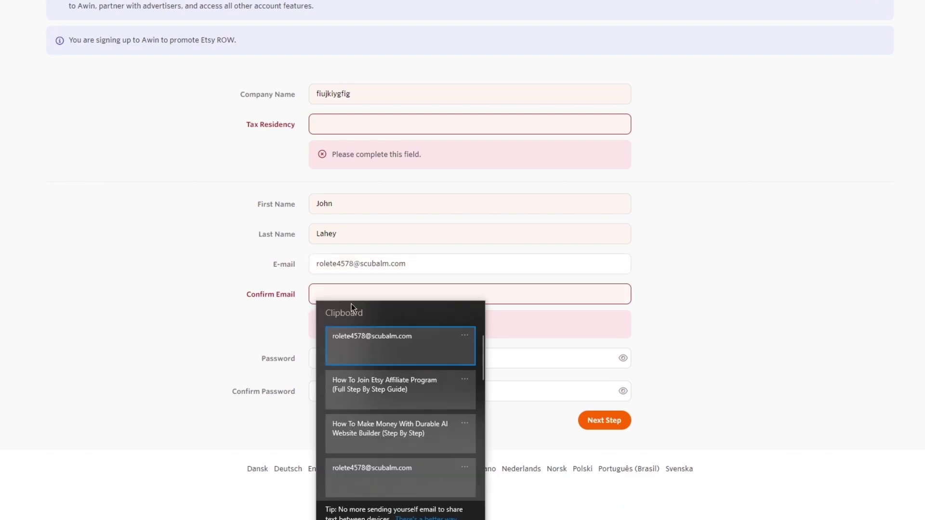
{"action": "left_click", "coordinate": [393, 348]}
{"action": "left_click", "coordinate": [788, 324]}
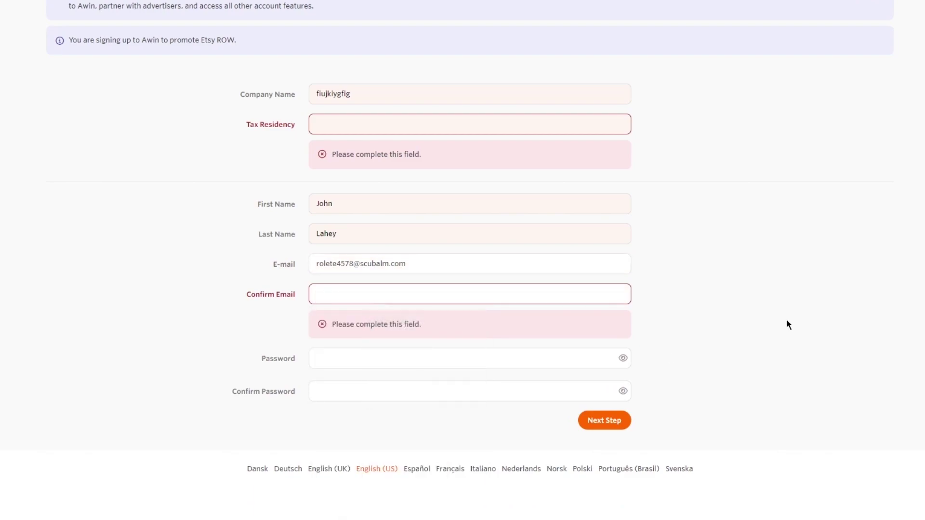
{"action": "left_click", "coordinate": [531, 290]}
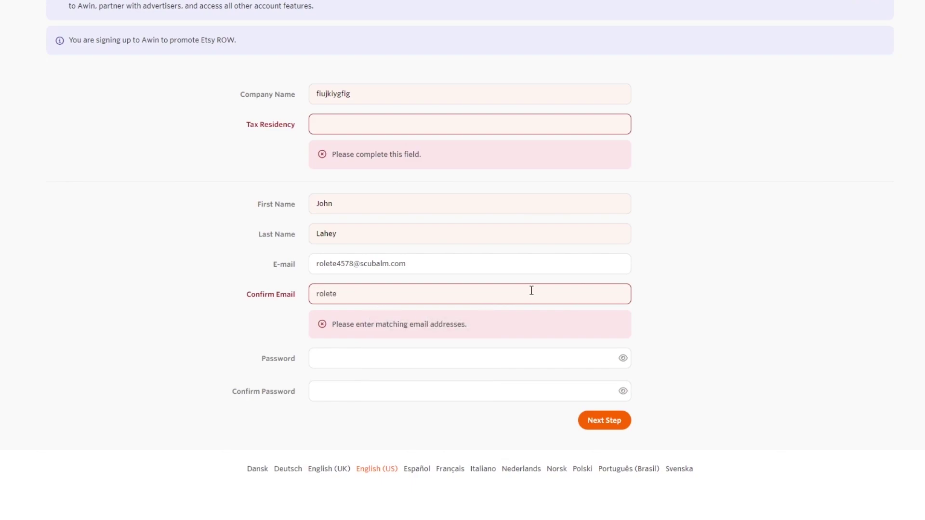
Set the account password and a matching password confirmation
{"action": "left_click", "coordinate": [444, 355]}
{"action": "type", "text": "••"}
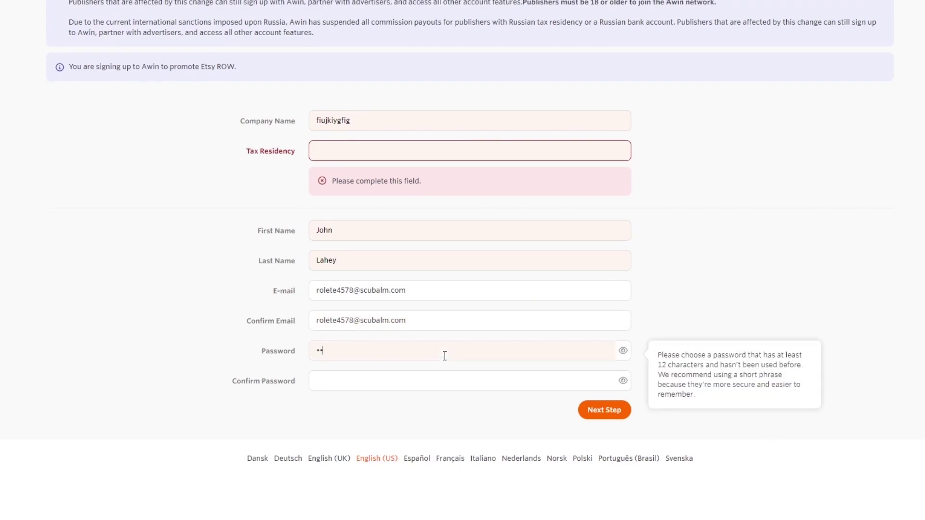
{"action": "type", "text": "•••••"}
{"action": "left_click", "coordinate": [378, 384]}
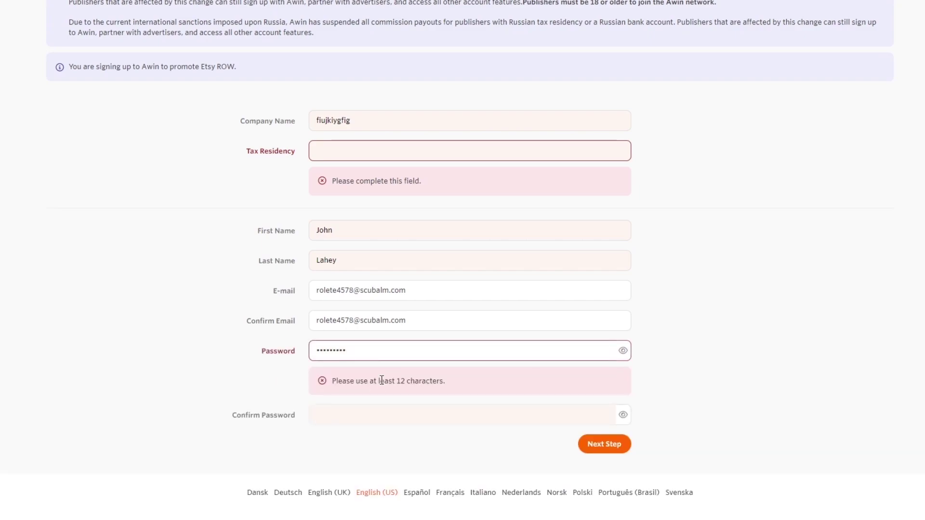
{"action": "type", "text": "••"}
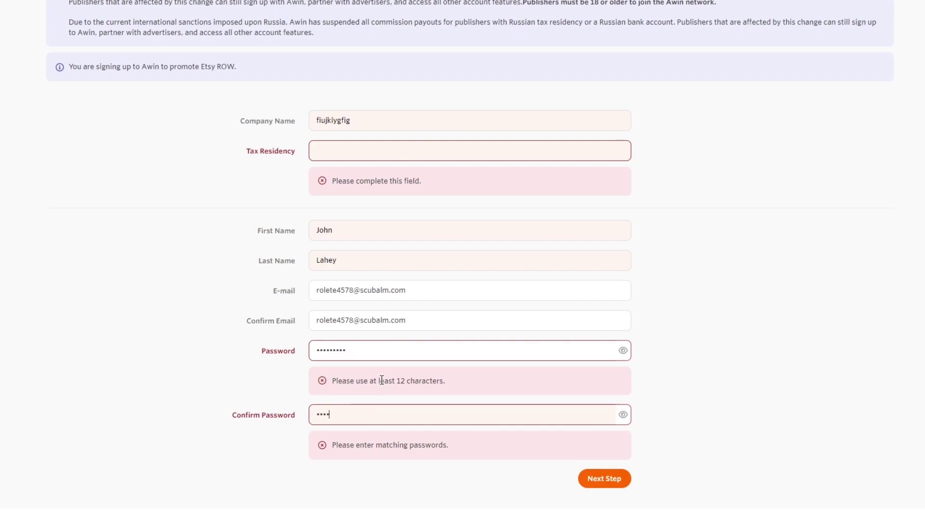
{"action": "type", "text": "•••••••"}
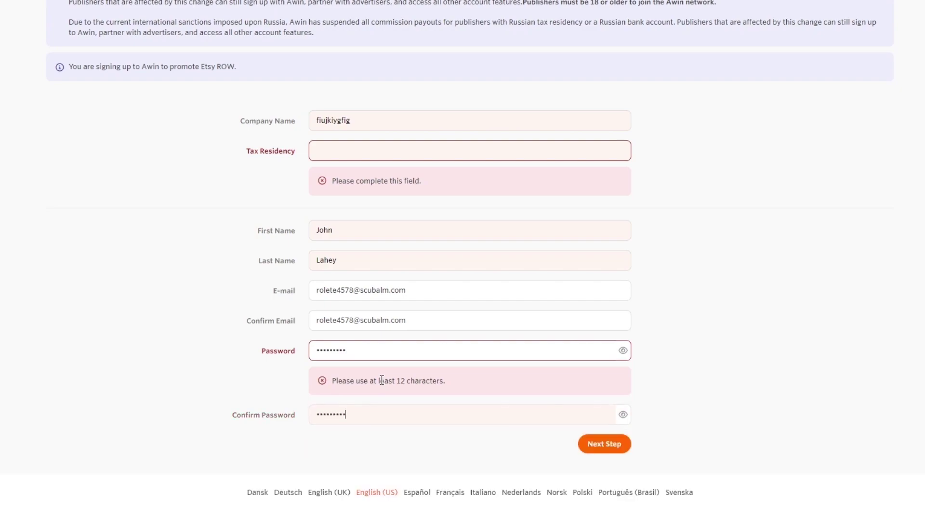
{"action": "type", "text": "•"}
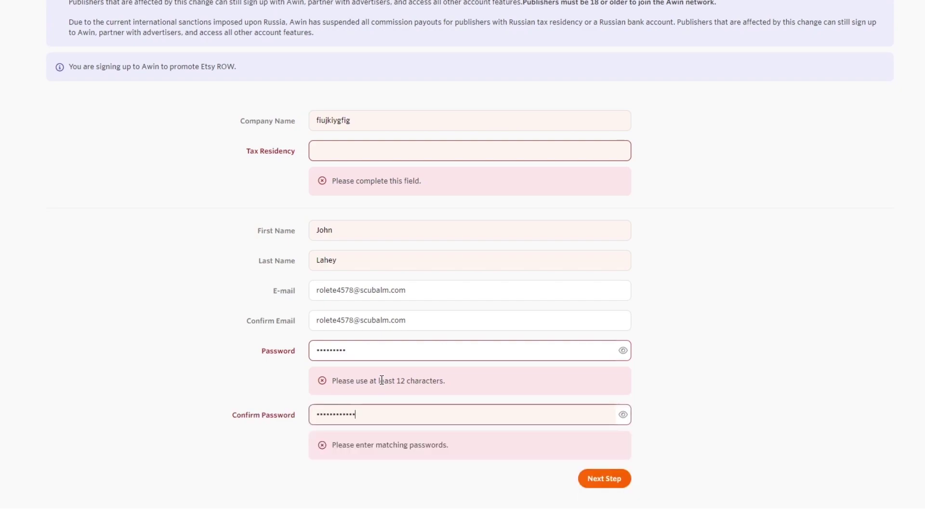
{"action": "left_click", "coordinate": [378, 353]}
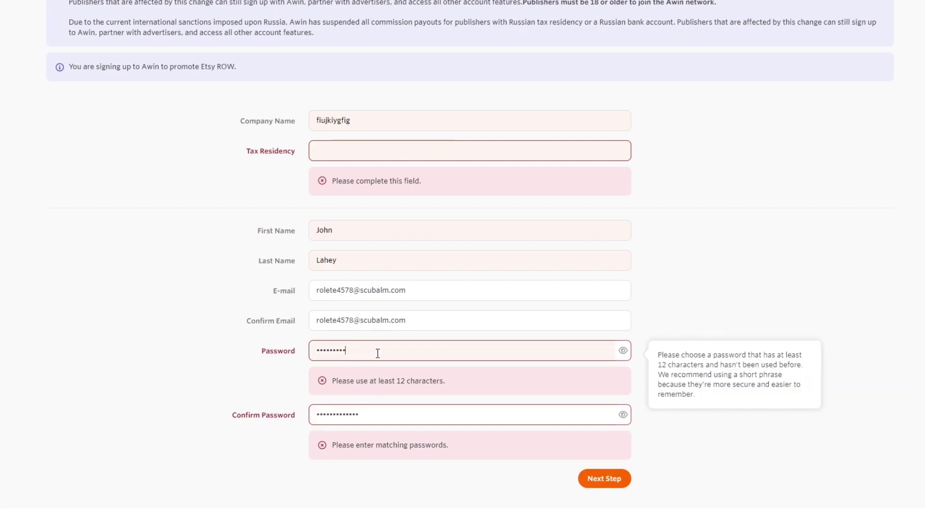
{"action": "type", "text": "•"}
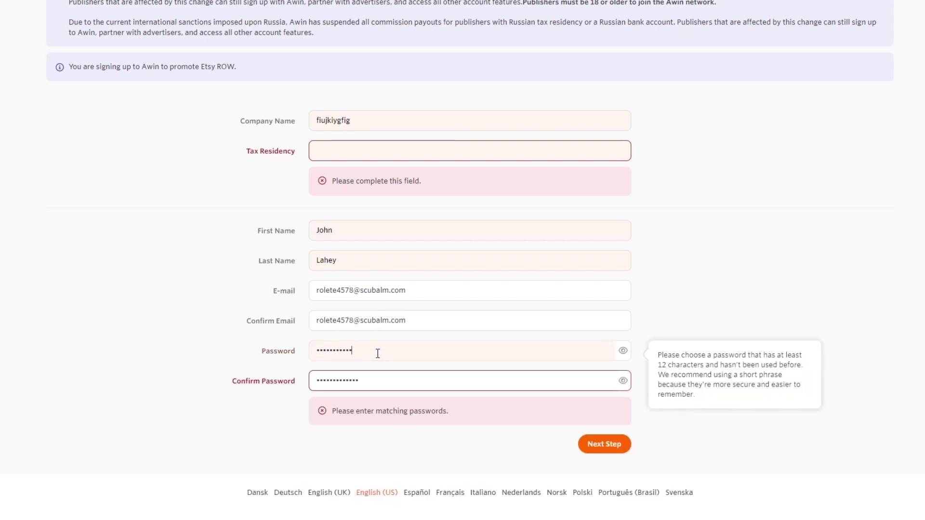
{"action": "left_click", "coordinate": [605, 443]}
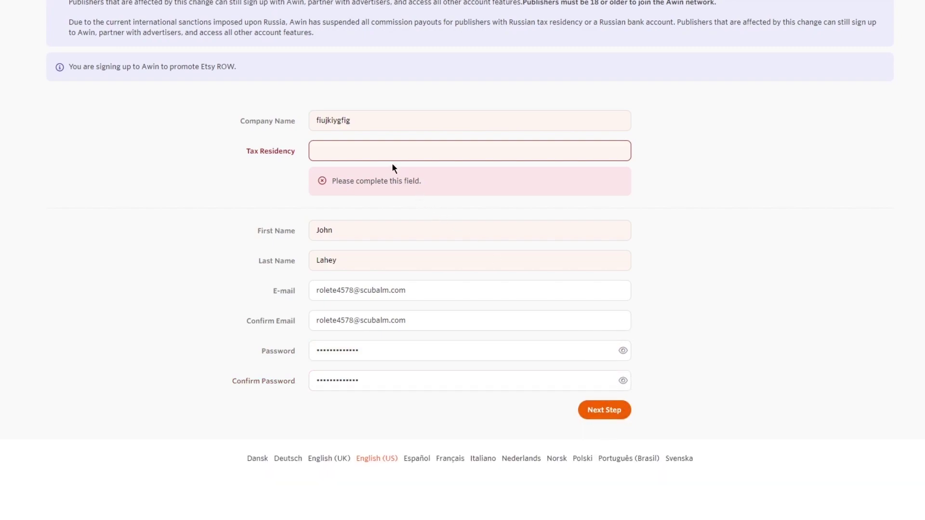
Open the Tax Residency dropdown and scroll through the country list
{"action": "left_click", "coordinate": [374, 151]}
{"action": "scroll", "coordinate": [424, 212], "scroll_direction": "down", "scroll_amount": 20}
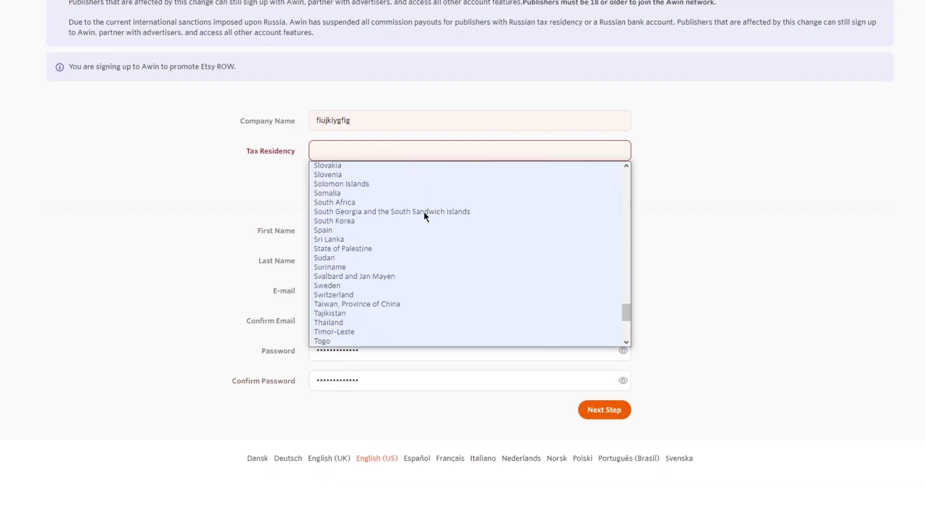
{"action": "scroll", "coordinate": [424, 212], "scroll_direction": "up", "scroll_amount": 5}
{"action": "scroll", "coordinate": [385, 240], "scroll_direction": "up", "scroll_amount": 8}
{"action": "scroll", "coordinate": [396, 281], "scroll_direction": "down", "scroll_amount": 3}
Choose Pakistan as tax residency and United States of America as primary region
{"action": "left_click", "coordinate": [361, 264]}
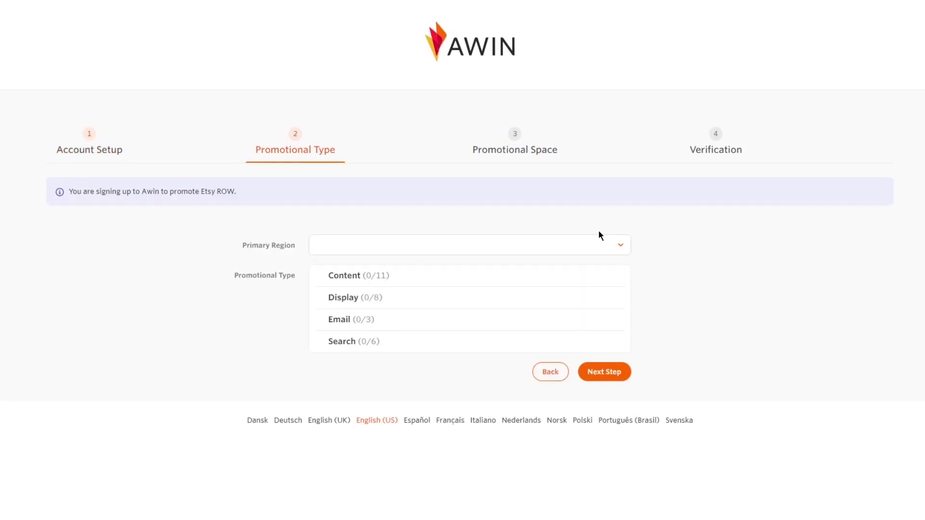
{"action": "left_click", "coordinate": [386, 244]}
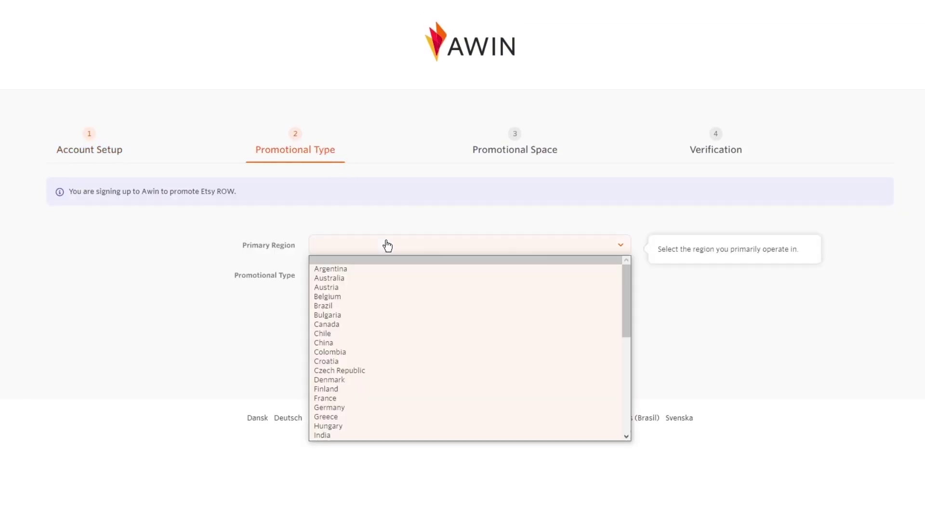
{"action": "scroll", "coordinate": [440, 289], "scroll_direction": "down", "scroll_amount": 5}
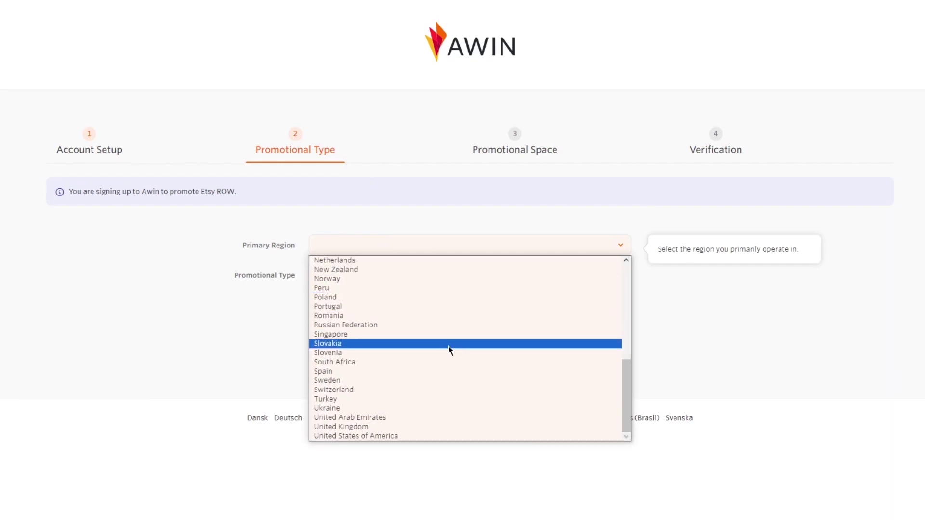
{"action": "left_click", "coordinate": [388, 438]}
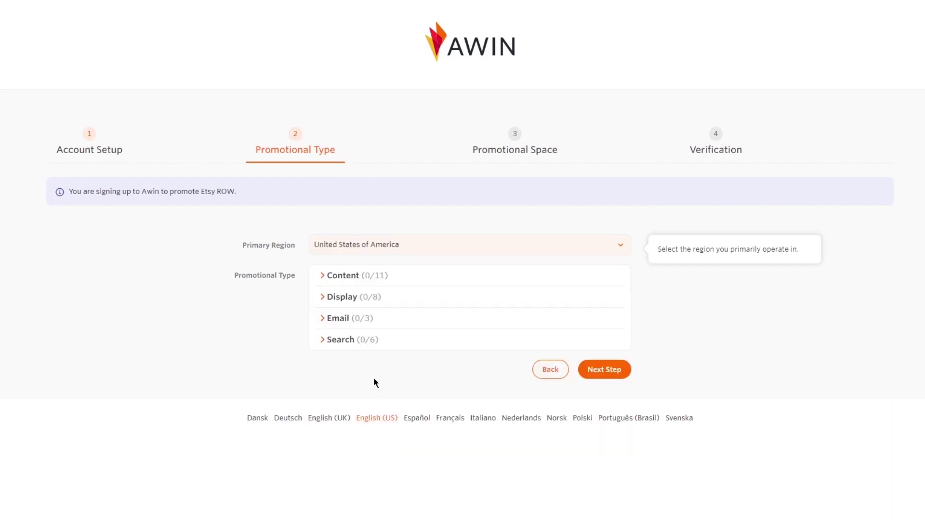
{"action": "left_click", "coordinate": [614, 367]}
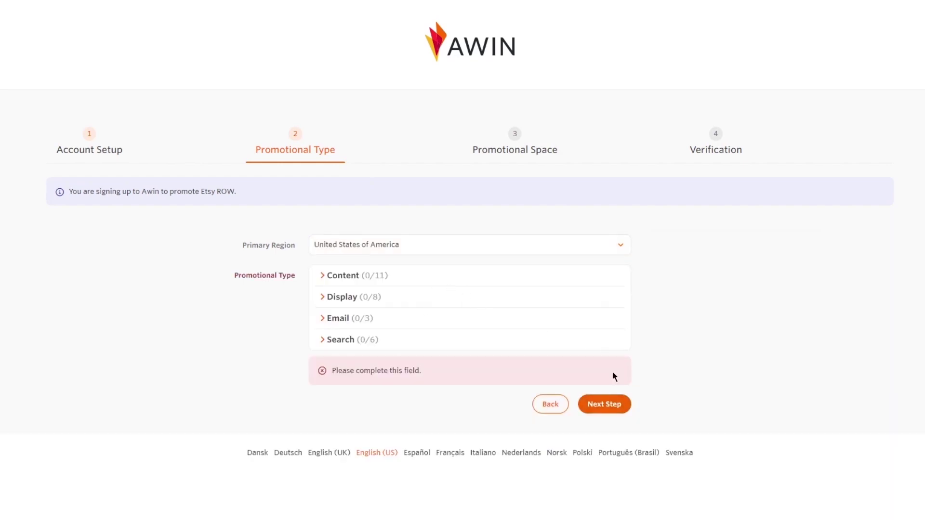
Tick Content Creators & Influencers under the Content promotional types
{"action": "left_click", "coordinate": [326, 283]}
{"action": "scroll", "coordinate": [337, 301], "scroll_direction": "down", "scroll_amount": 3}
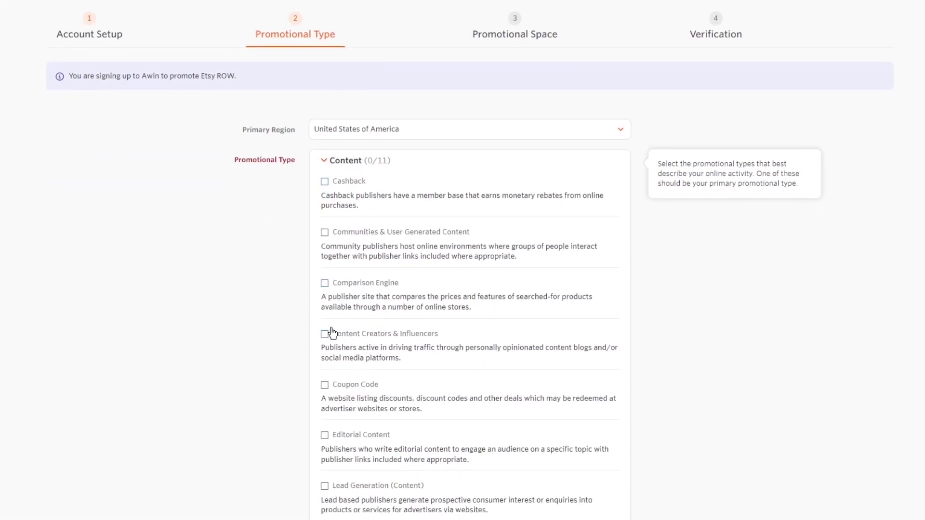
{"action": "left_click", "coordinate": [324, 334]}
{"action": "scroll", "coordinate": [289, 332], "scroll_direction": "down", "scroll_amount": 4}
{"action": "scroll", "coordinate": [320, 284], "scroll_direction": "down", "scroll_amount": 8}
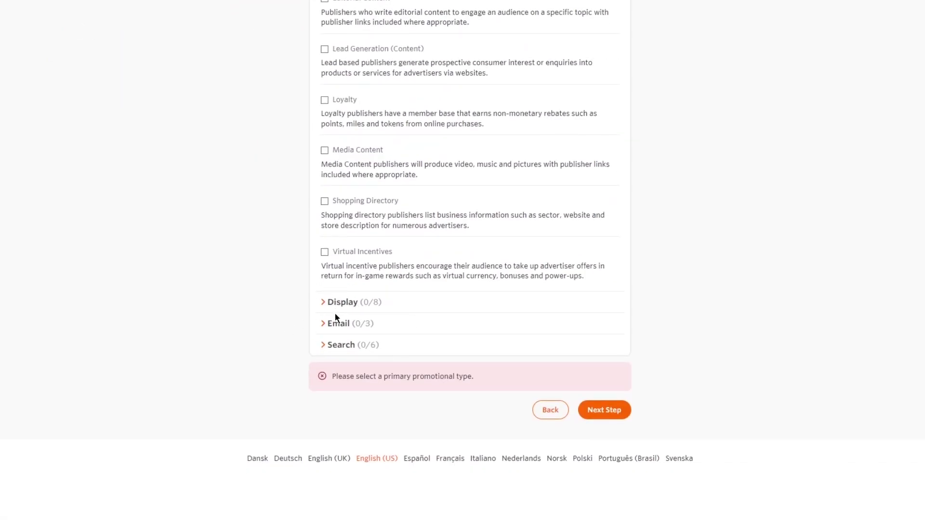
Tick Ad Networks under Display, make it the primary type, and continue to Promotional Space
{"action": "left_click", "coordinate": [323, 303]}
{"action": "scroll", "coordinate": [342, 284], "scroll_direction": "up", "scroll_amount": 4}
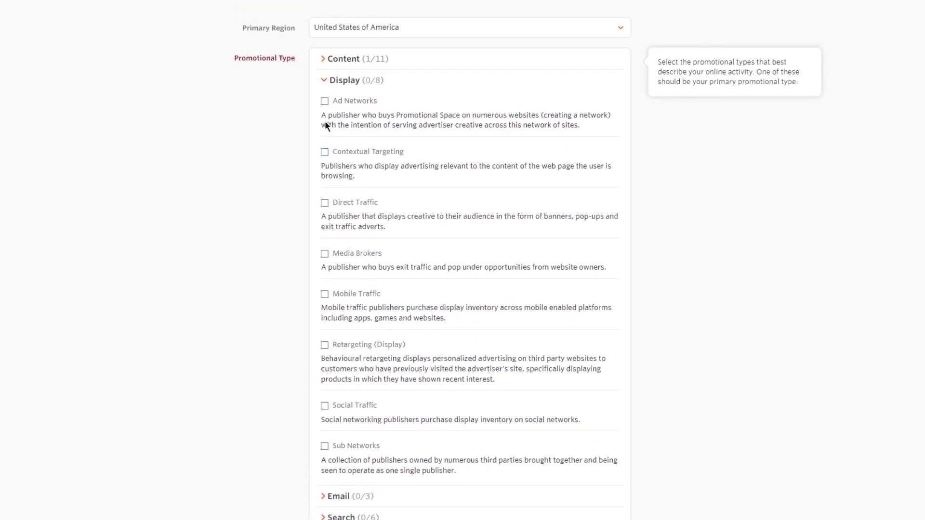
{"action": "left_click", "coordinate": [324, 101]}
{"action": "scroll", "coordinate": [353, 252], "scroll_direction": "down", "scroll_amount": 4}
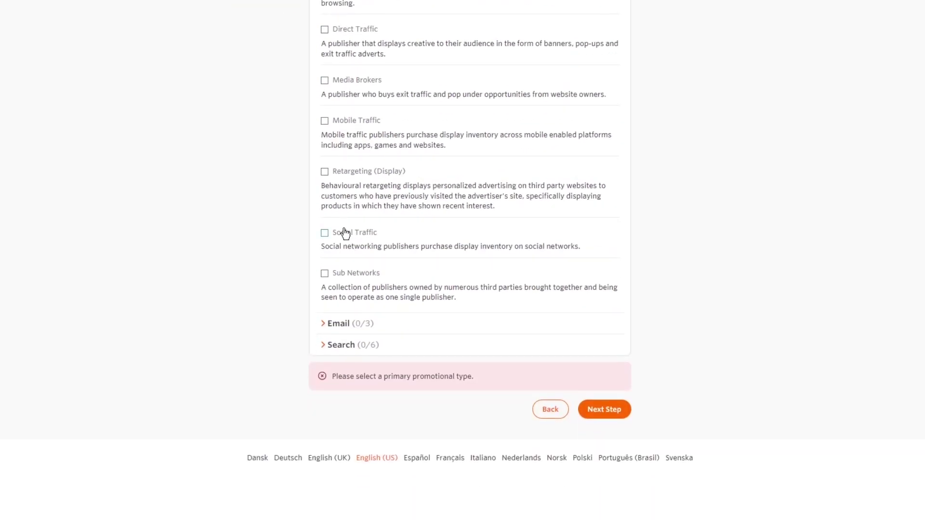
{"action": "scroll", "coordinate": [324, 126], "scroll_direction": "up", "scroll_amount": 4}
{"action": "left_click", "coordinate": [325, 102]}
{"action": "scroll", "coordinate": [376, 323], "scroll_direction": "down", "scroll_amount": 3}
{"action": "left_click", "coordinate": [626, 410]}
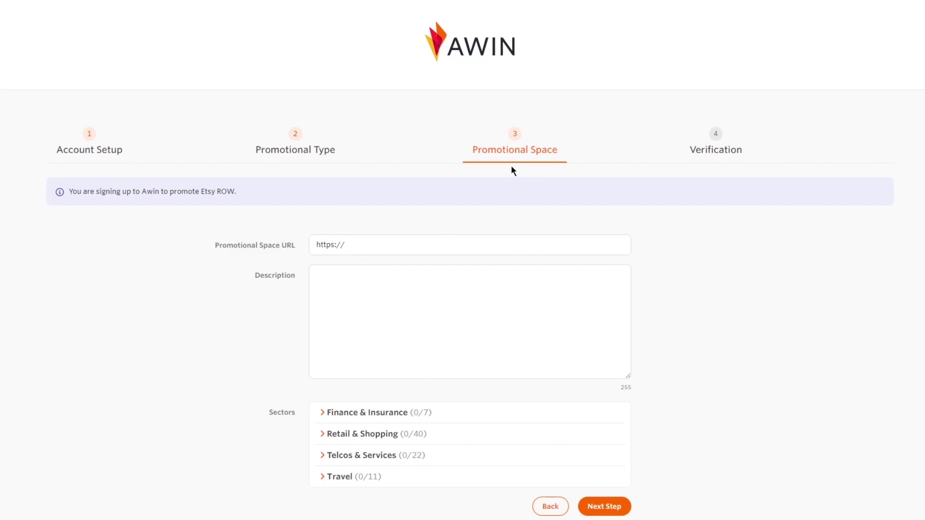
Paste the YouTube channel address from clipboard history into the Promotional Space URL field
{"action": "left_click", "coordinate": [405, 249]}
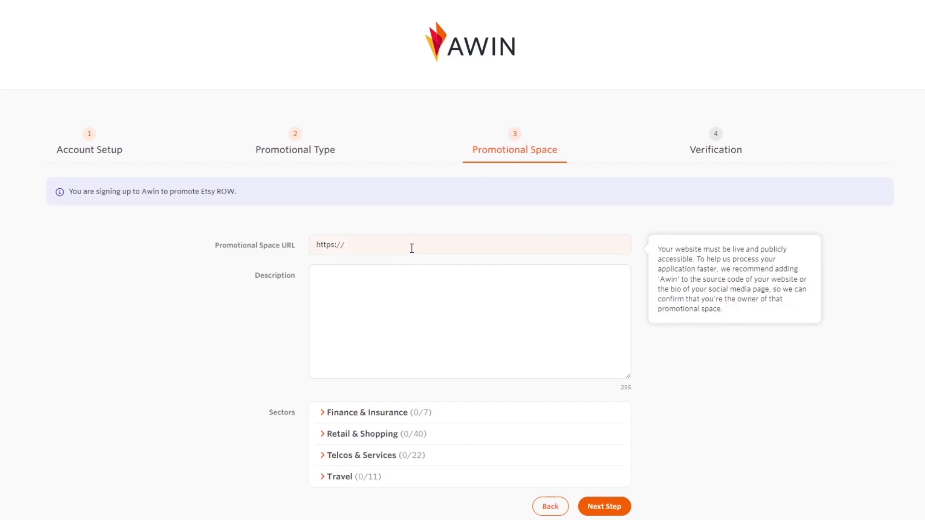
{"action": "right_click", "coordinate": [411, 247]}
{"action": "left_click", "coordinate": [398, 247]}
{"action": "key", "text": "super+v"}
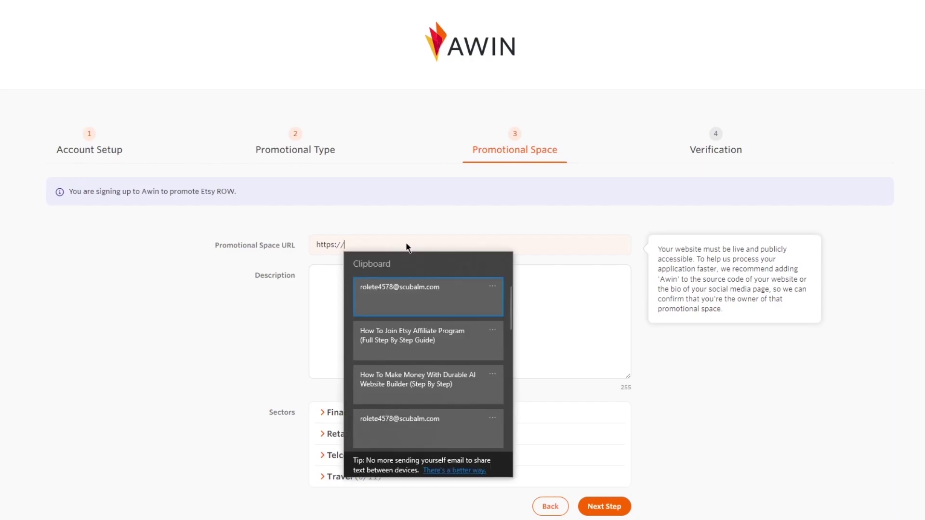
{"action": "scroll", "coordinate": [499, 372], "scroll_direction": "down", "scroll_amount": 3}
{"action": "scroll", "coordinate": [475, 362], "scroll_direction": "down", "scroll_amount": 2}
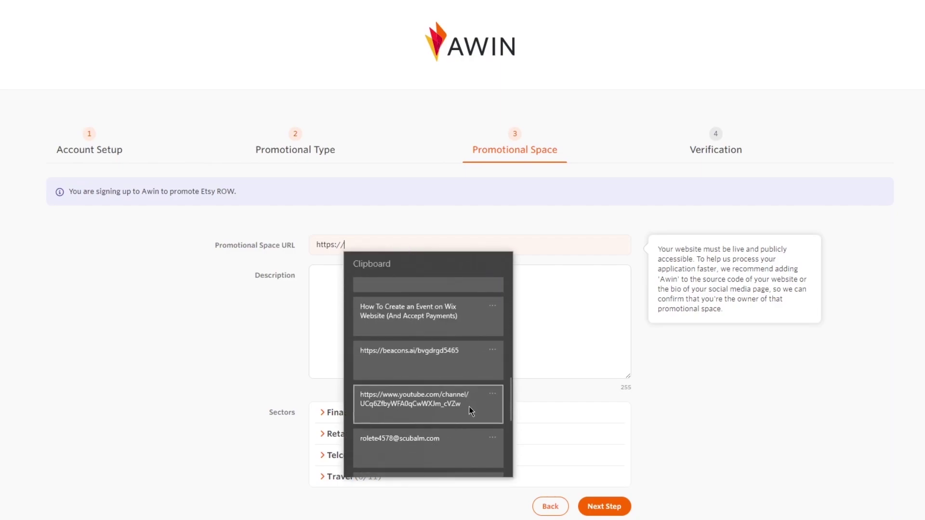
{"action": "left_click", "coordinate": [472, 412]}
{"action": "left_click", "coordinate": [383, 307]}
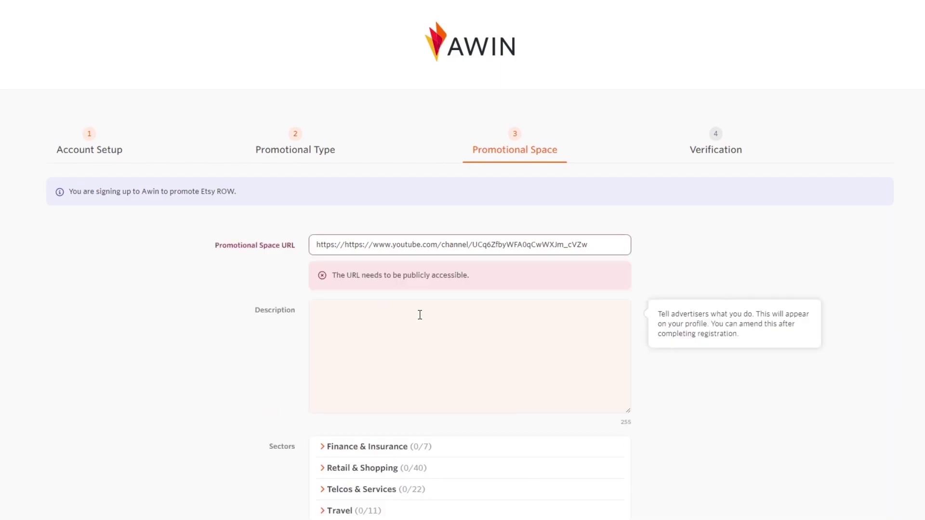
{"action": "left_click_drag", "start_coordinate": [594, 252], "coordinate": [341, 278]}
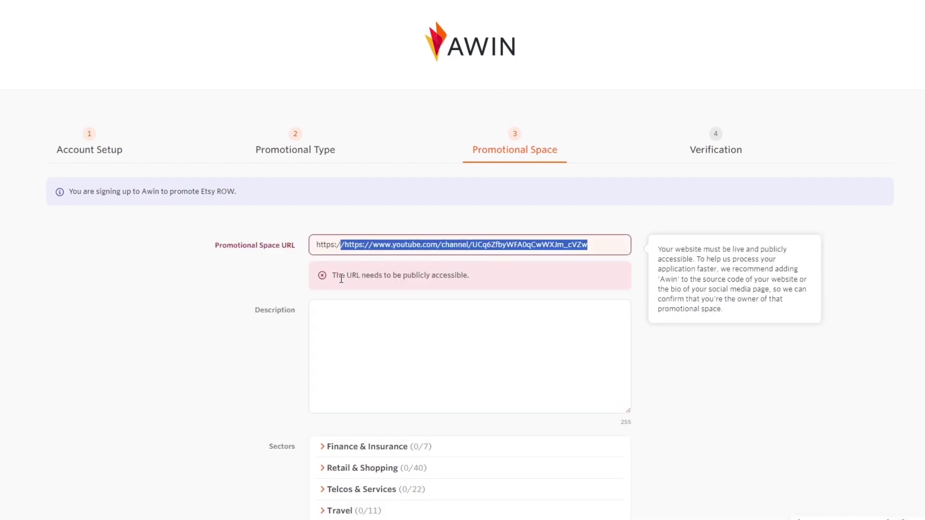
{"action": "left_click", "coordinate": [367, 248]}
{"action": "left_click_drag", "start_coordinate": [371, 248], "coordinate": [335, 254]}
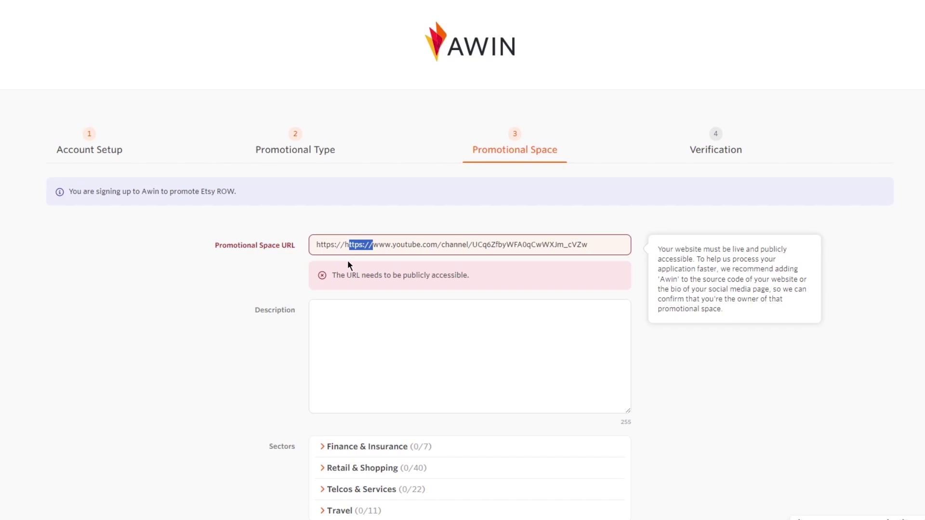
{"action": "key", "text": "BackSpace"}
{"action": "key", "text": "BackSpace"}
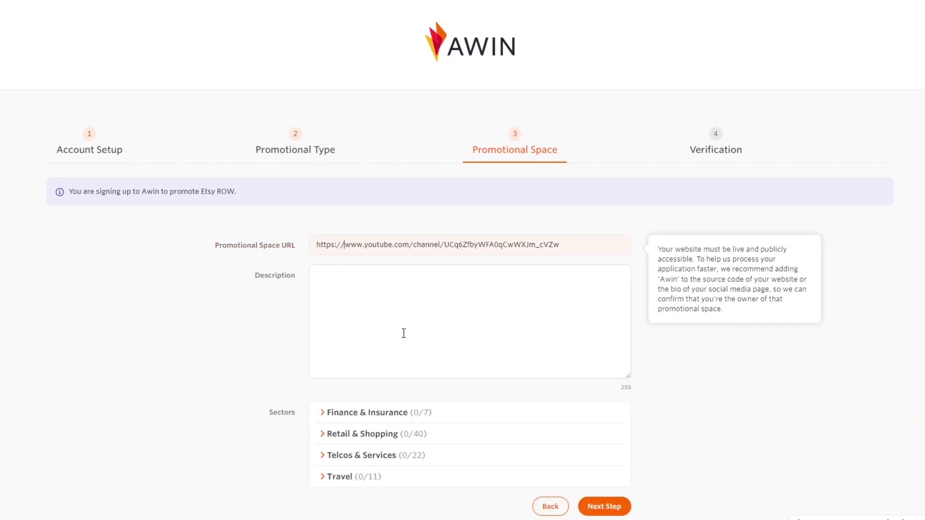
Resize the Description box to make it shorter
{"action": "left_click", "coordinate": [406, 334]}
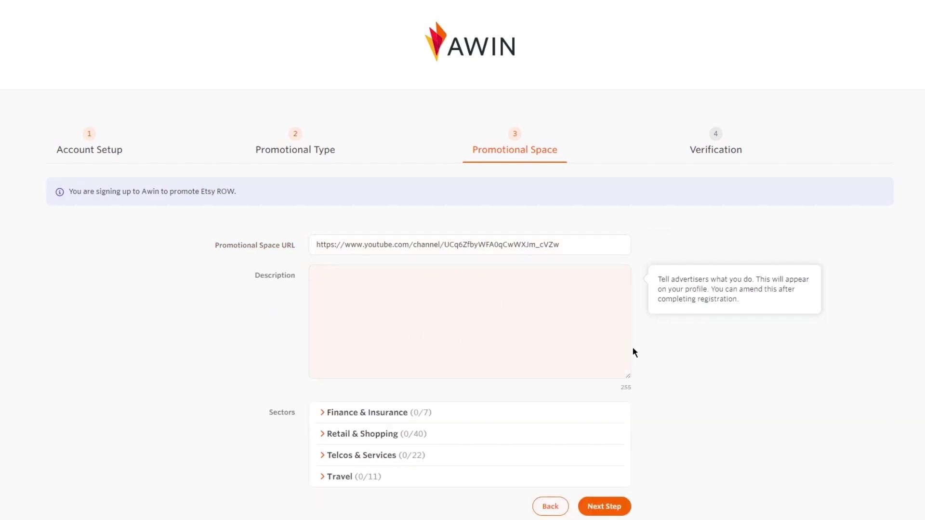
{"action": "left_click", "coordinate": [632, 375]}
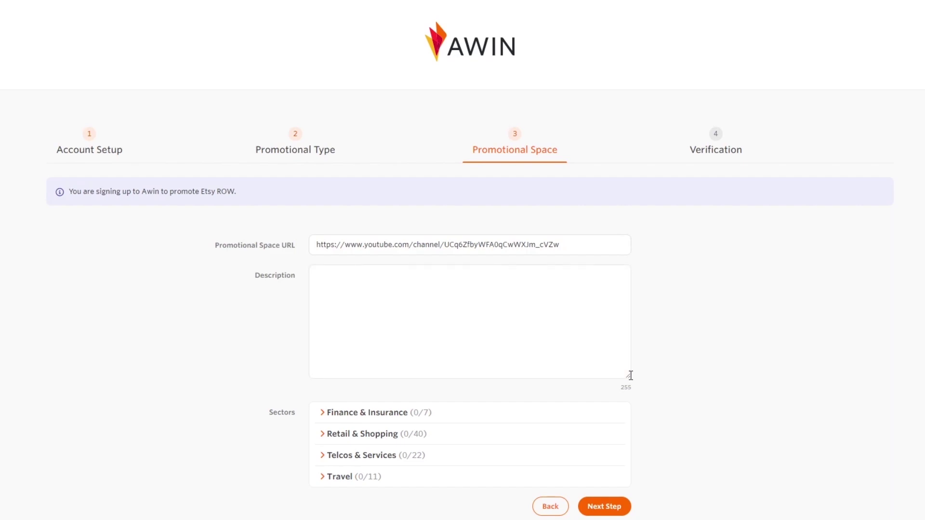
{"action": "left_click_drag", "start_coordinate": [623, 376], "coordinate": [590, 322]}
Tick the sectors Credit Cards, Clothing, Web Hosting and Local Holidays
{"action": "left_click", "coordinate": [325, 357]}
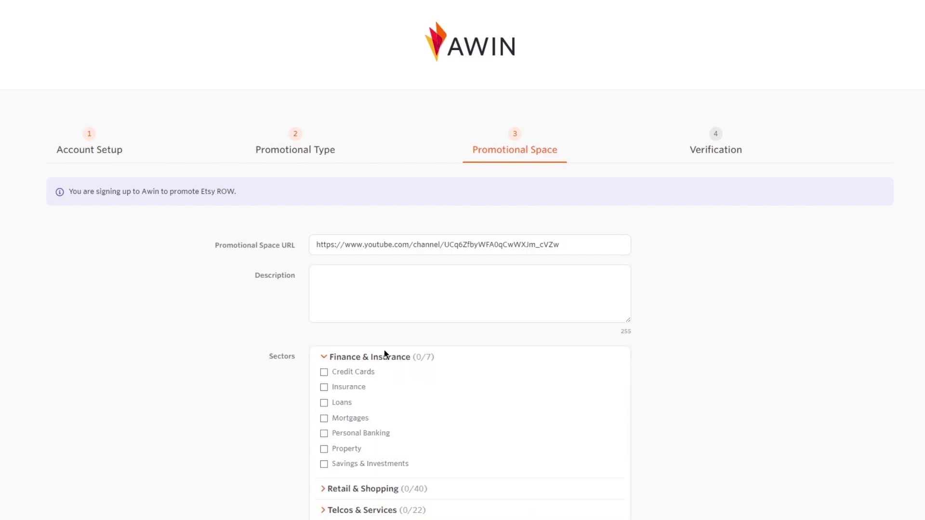
{"action": "left_click", "coordinate": [324, 372]}
{"action": "scroll", "coordinate": [328, 357], "scroll_direction": "down", "scroll_amount": 3}
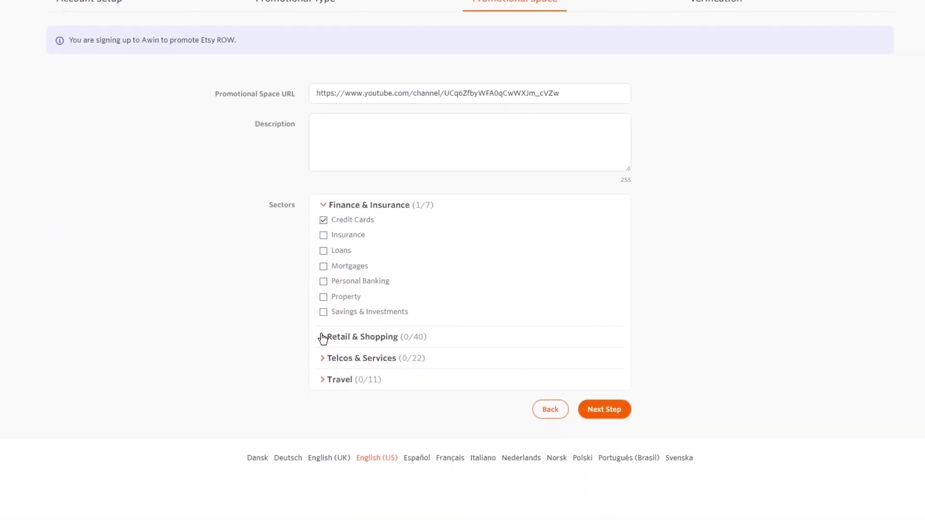
{"action": "left_click", "coordinate": [324, 337]}
{"action": "left_click", "coordinate": [352, 319]}
{"action": "scroll", "coordinate": [371, 365], "scroll_direction": "down", "scroll_amount": 10}
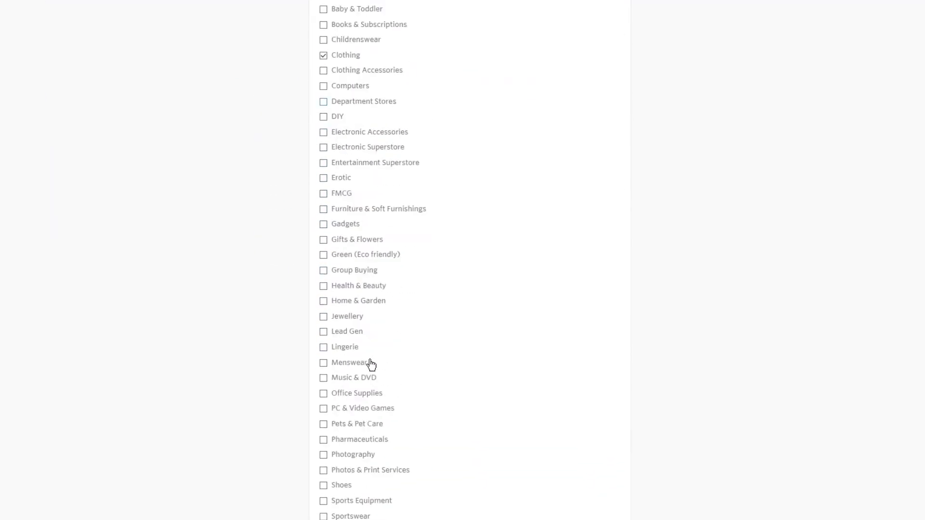
{"action": "left_click", "coordinate": [329, 363]}
{"action": "left_click", "coordinate": [357, 357]}
{"action": "left_click", "coordinate": [331, 380]}
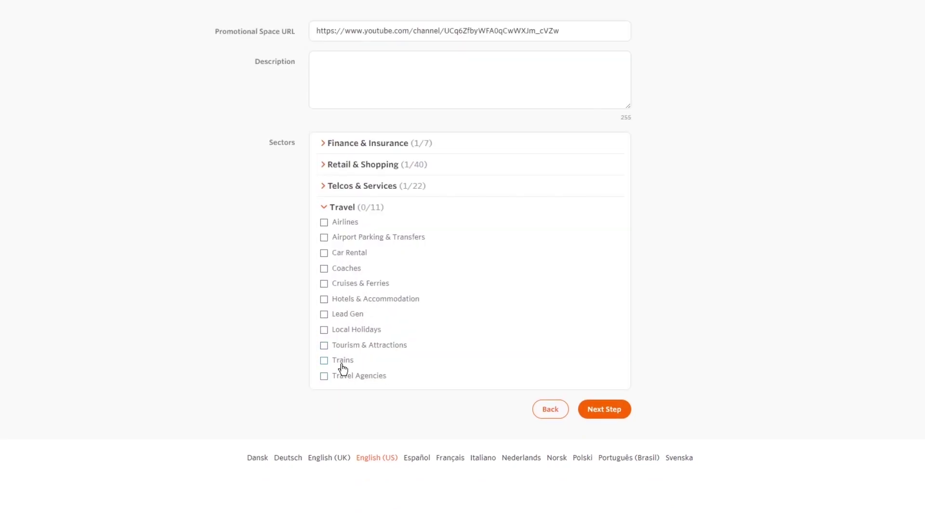
{"action": "left_click", "coordinate": [365, 332]}
Try to continue, then go back to the required Description field
{"action": "left_click", "coordinate": [598, 409]}
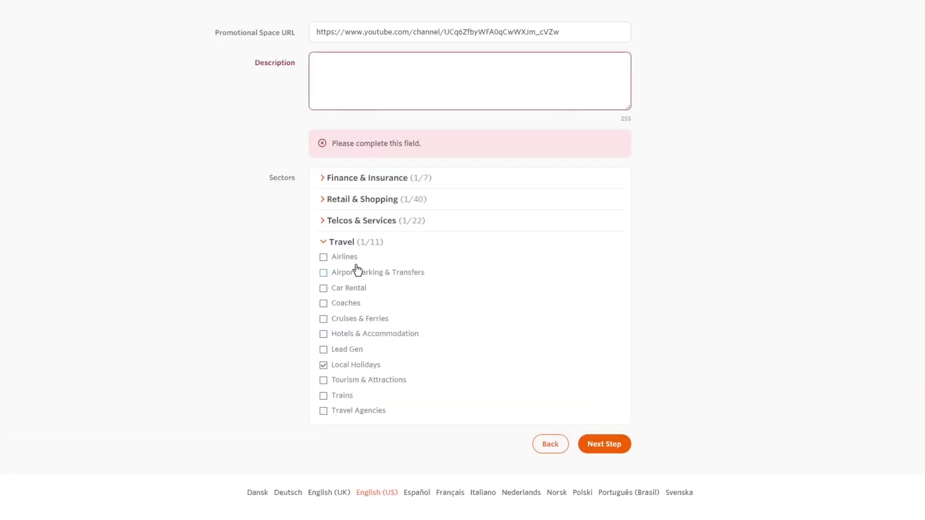
{"action": "scroll", "coordinate": [432, 210], "scroll_direction": "up", "scroll_amount": 3}
{"action": "left_click", "coordinate": [432, 210]}
Enter placeholder description 'ihnuhuio' and advance to Step 4, Verification, reviewing its fields
{"action": "type", "text": "ihnuhuio"}
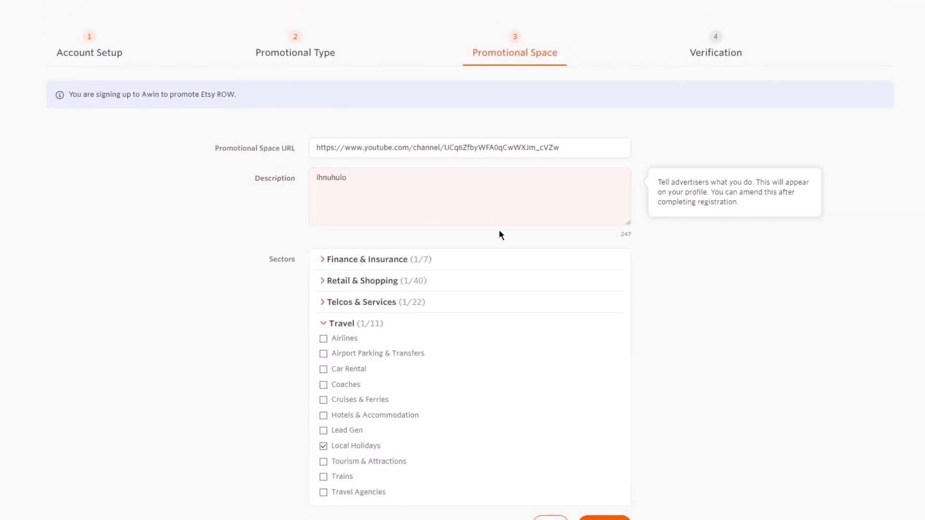
{"action": "left_click", "coordinate": [612, 519]}
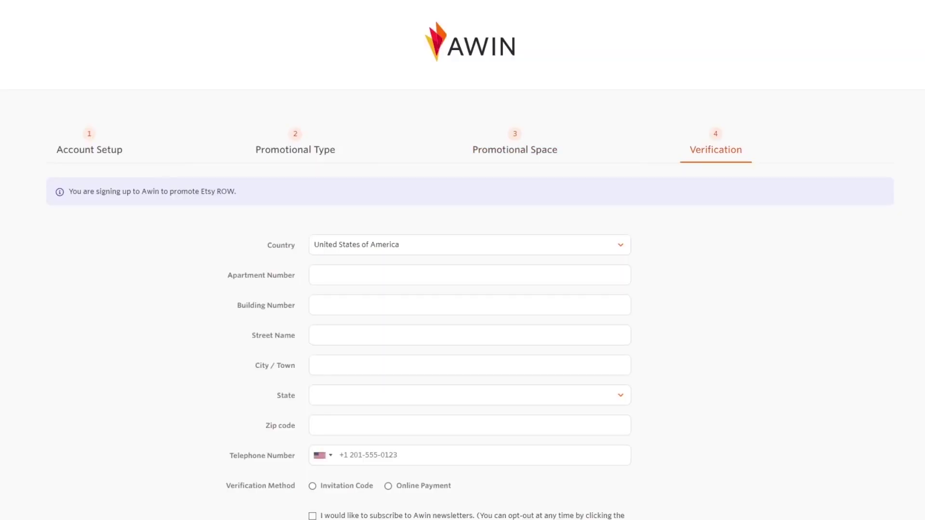
{"action": "scroll", "coordinate": [727, 179], "scroll_direction": "down", "scroll_amount": 4}
{"action": "scroll", "coordinate": [675, 176], "scroll_direction": "up", "scroll_amount": 4}
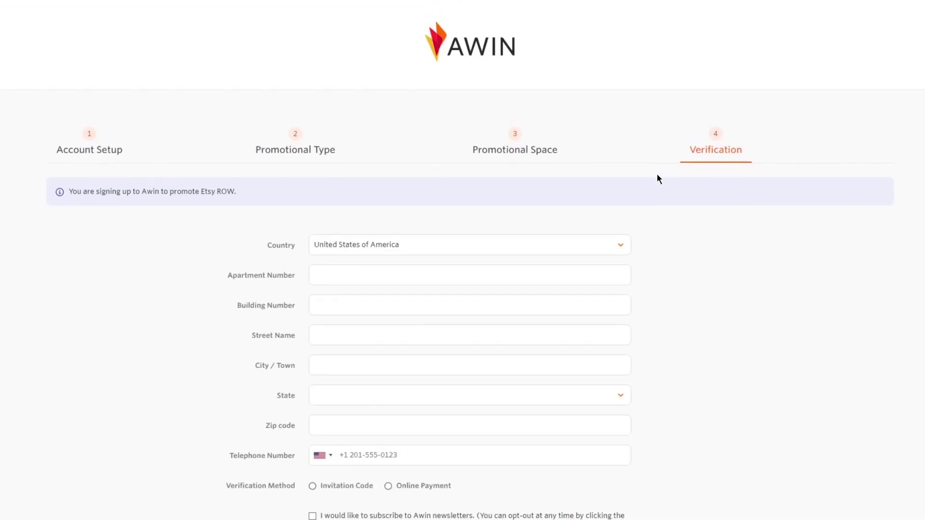